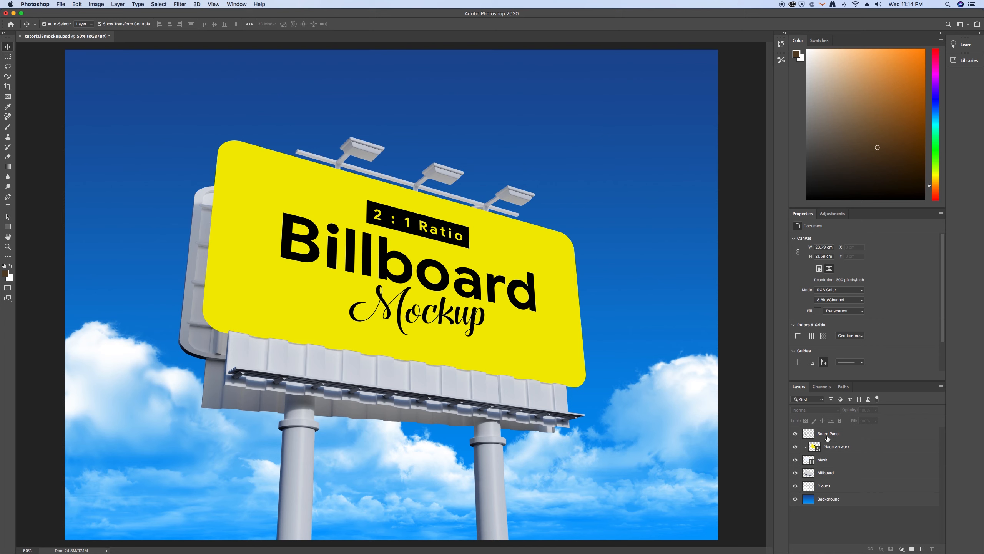
# Open the Place Artwork smart object's contents and delete its black box layer and the 2 : 1 Ratio, Billboard and Mockup text layers
pyautogui.click(817, 451)
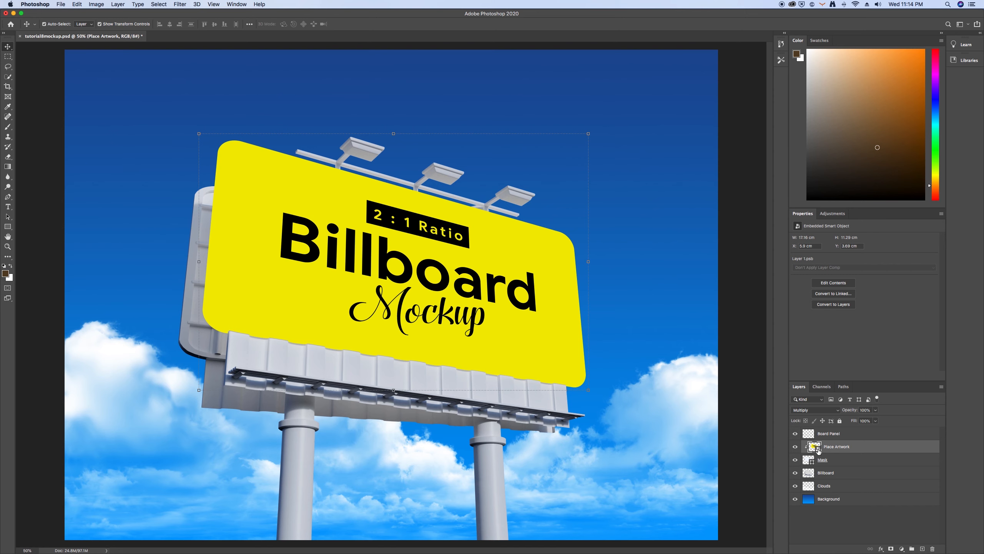
pyautogui.doubleClick(817, 450)
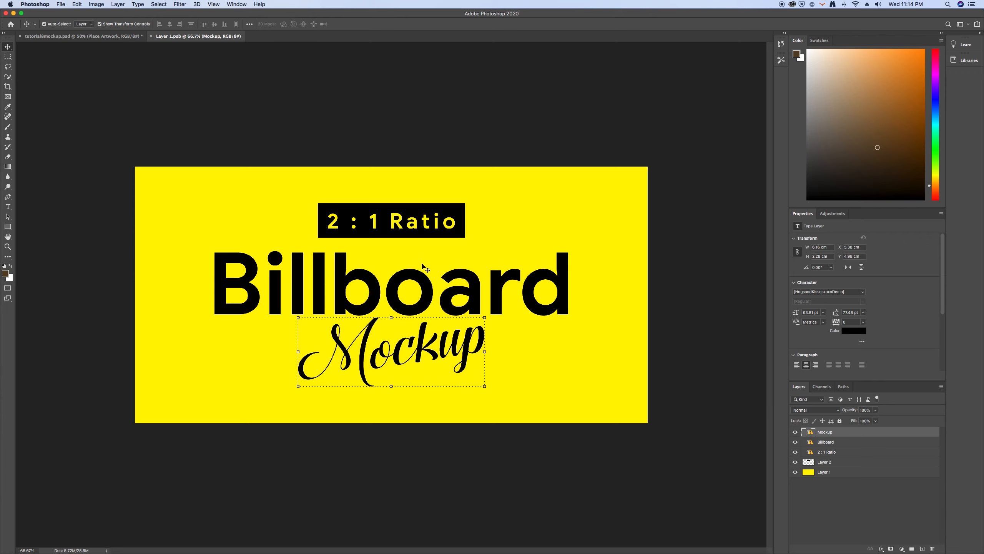
pyautogui.click(437, 216)
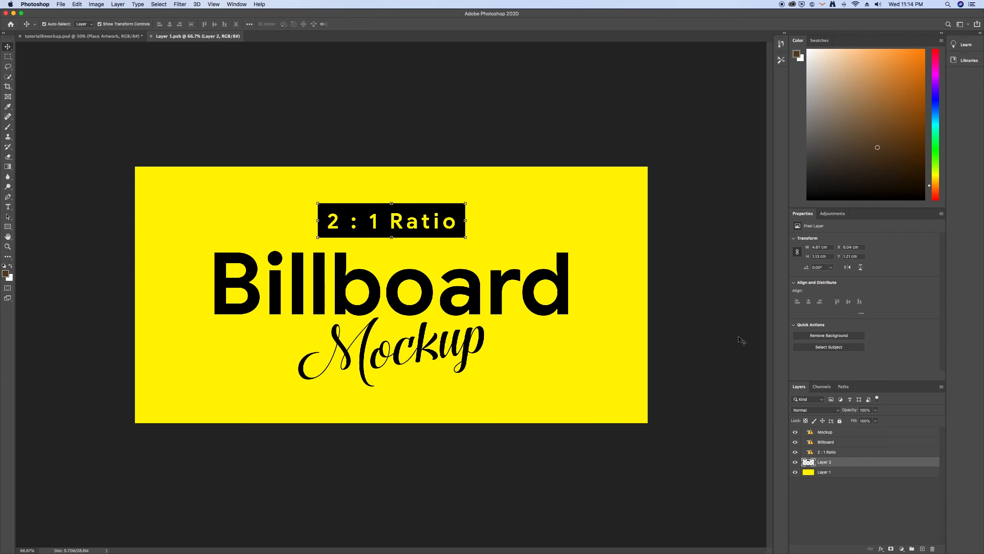
pyautogui.click(795, 462)
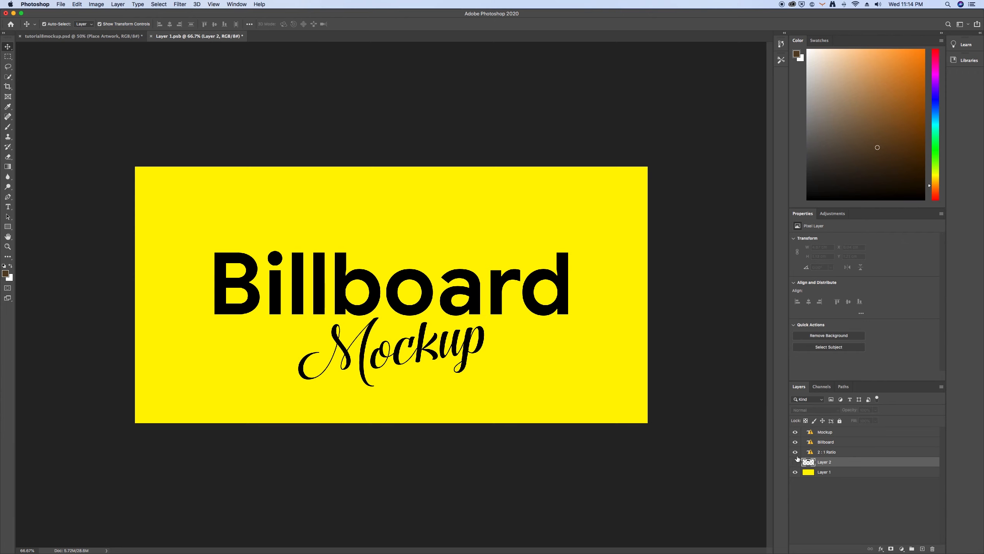
pyautogui.click(796, 462)
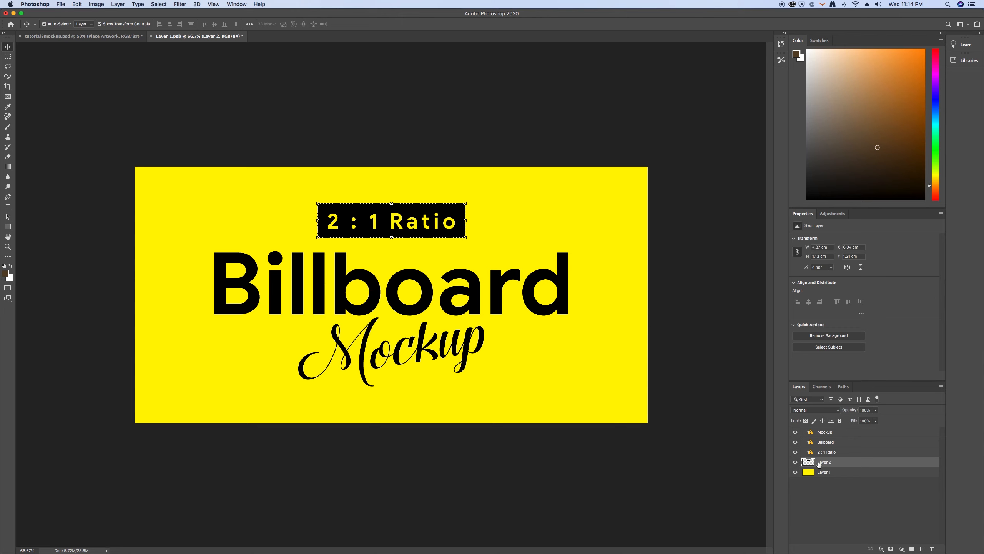
pyautogui.press('BackSpace')
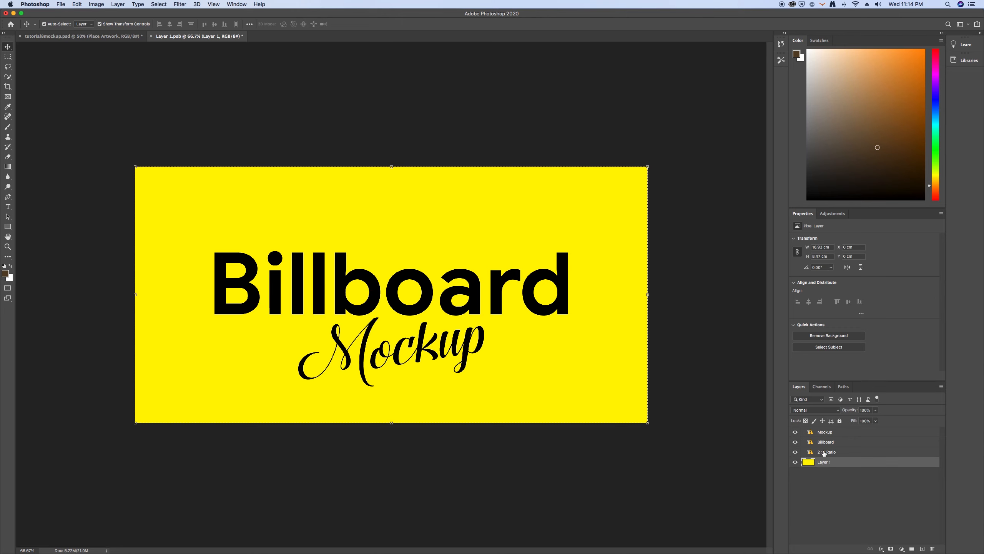
pyautogui.press('BackSpace')
pyautogui.click(825, 443)
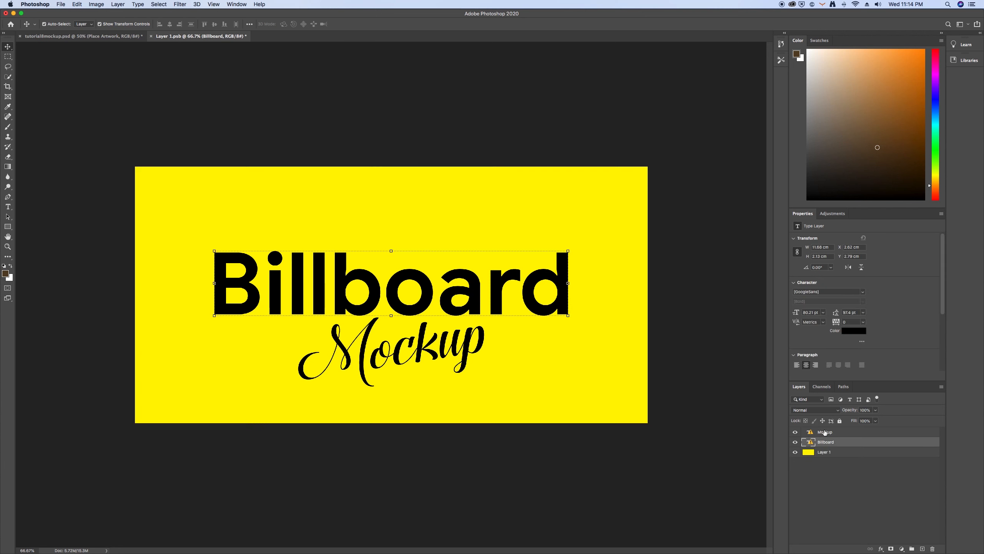
pyautogui.press('BackSpace')
pyautogui.click(825, 431)
pyautogui.press('BackSpace')
# Hide the yellow background layer, Layer 1, and deselect it
pyautogui.click(796, 432)
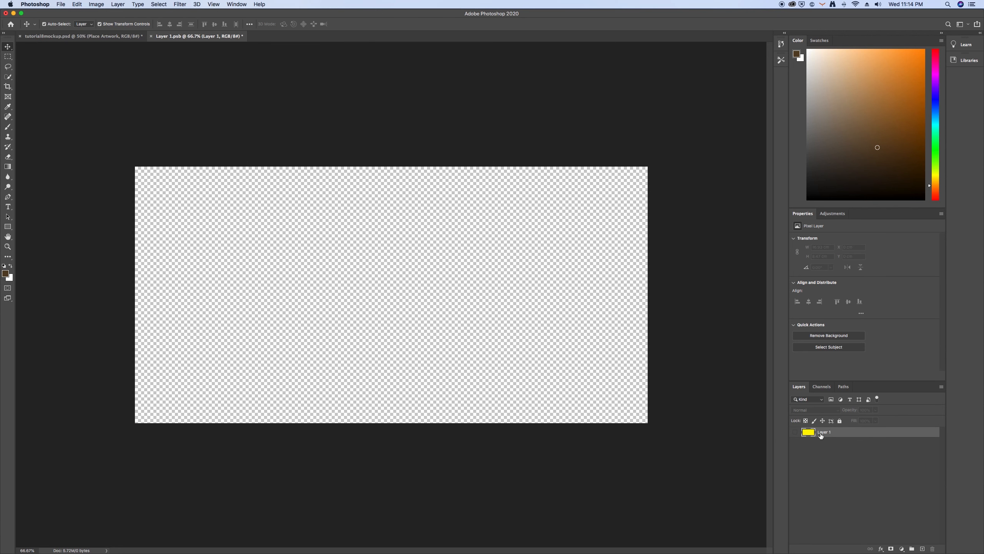
pyautogui.click(795, 432)
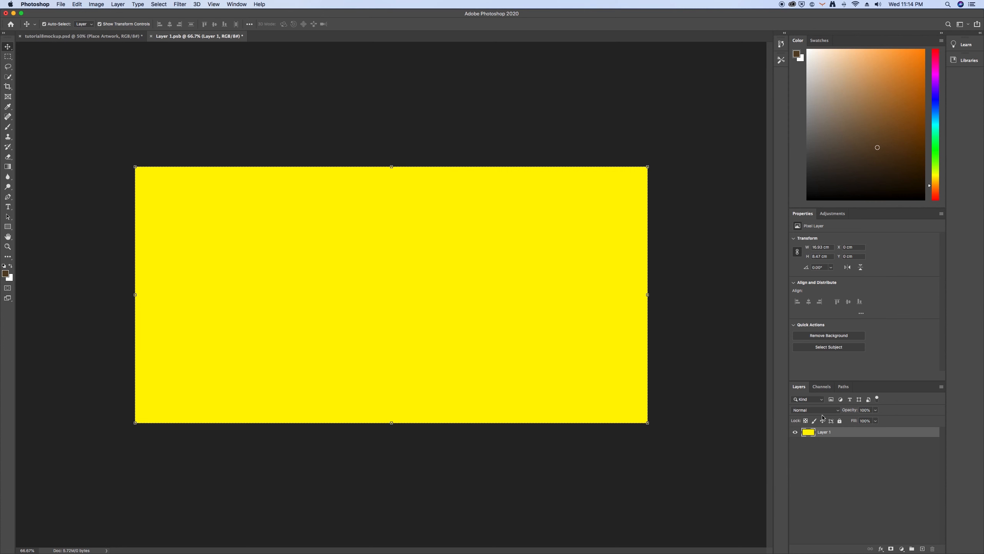
pyautogui.click(795, 432)
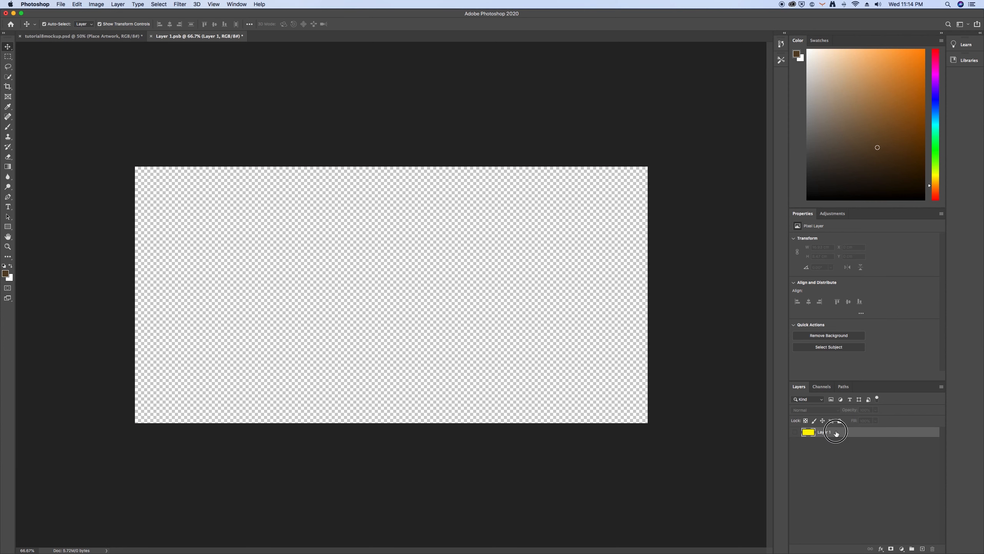
pyautogui.click(446, 130)
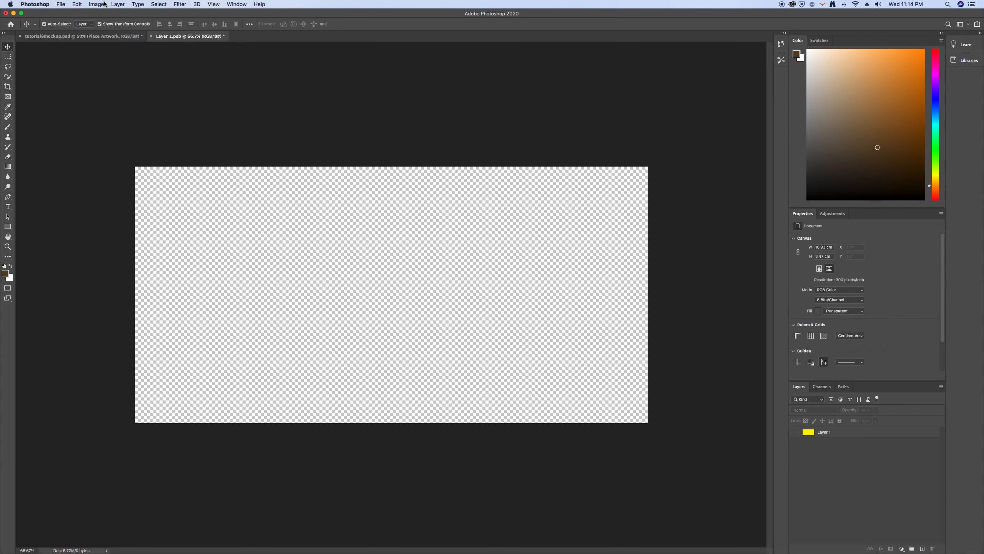
# Place coffeebg.jpg from the desktop into the empty artwork document as a new layer
pyautogui.moveTo(45, 12); pyautogui.dragTo(111, 14)
pyautogui.click(11, 220)
pyautogui.click(22, 114)
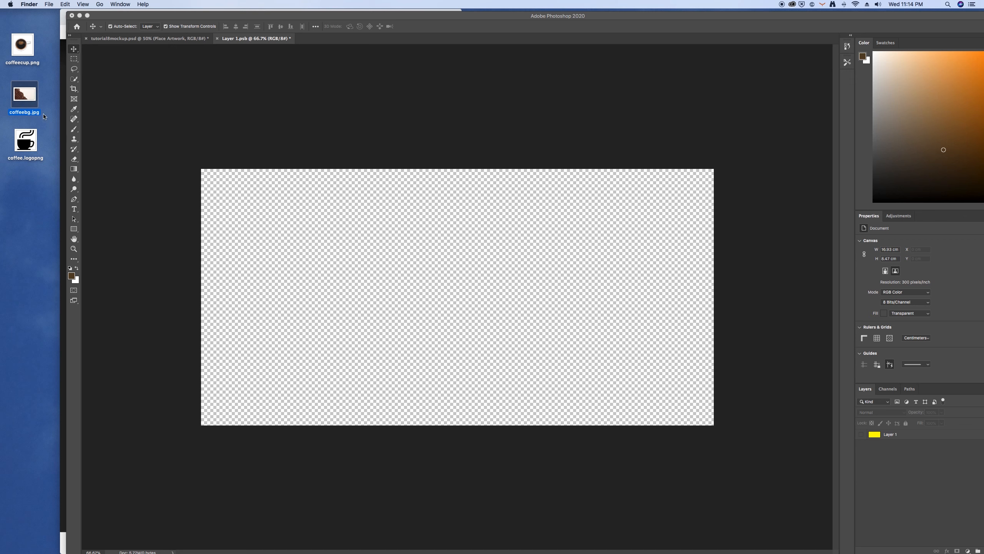
pyautogui.moveTo(32, 103); pyautogui.dragTo(383, 224)
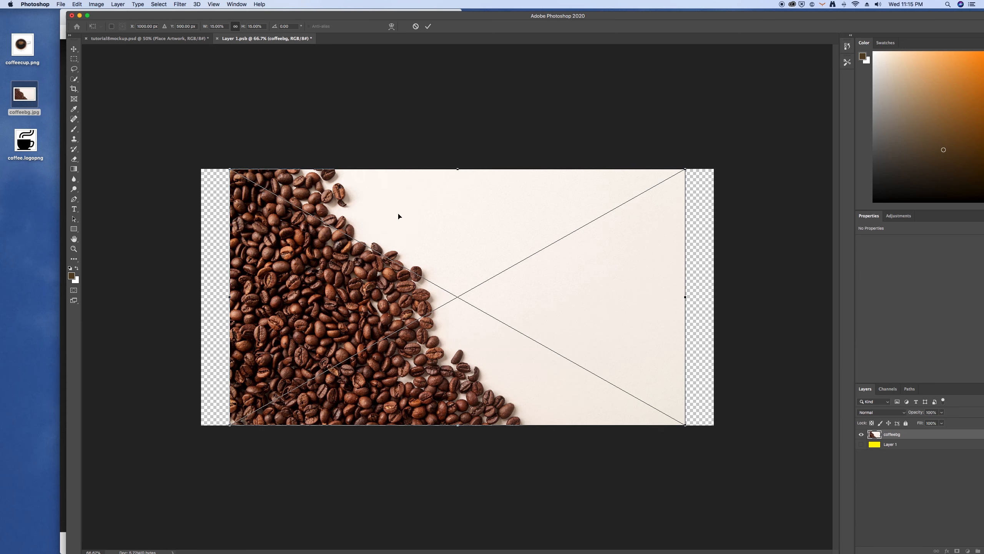
pyautogui.click(87, 16)
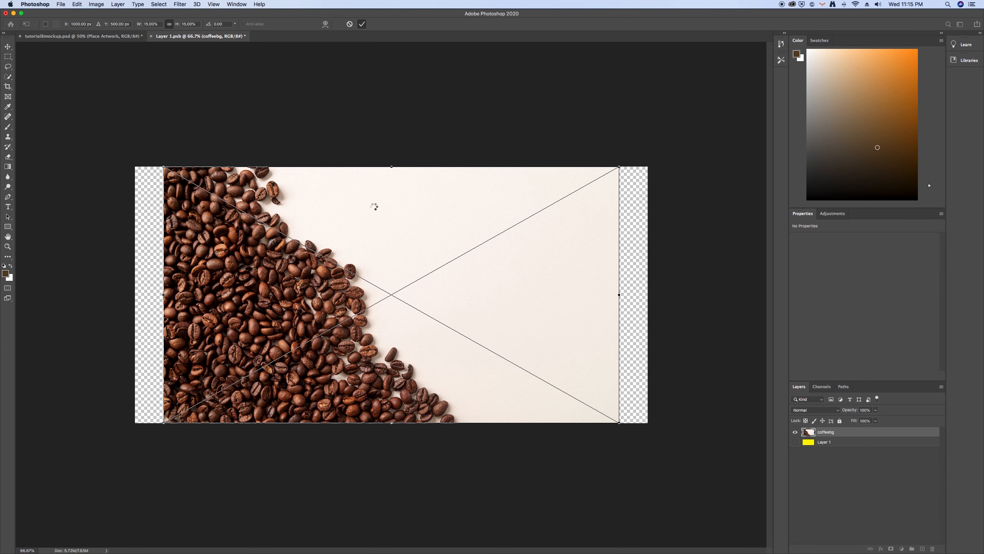
pyautogui.press('Return')
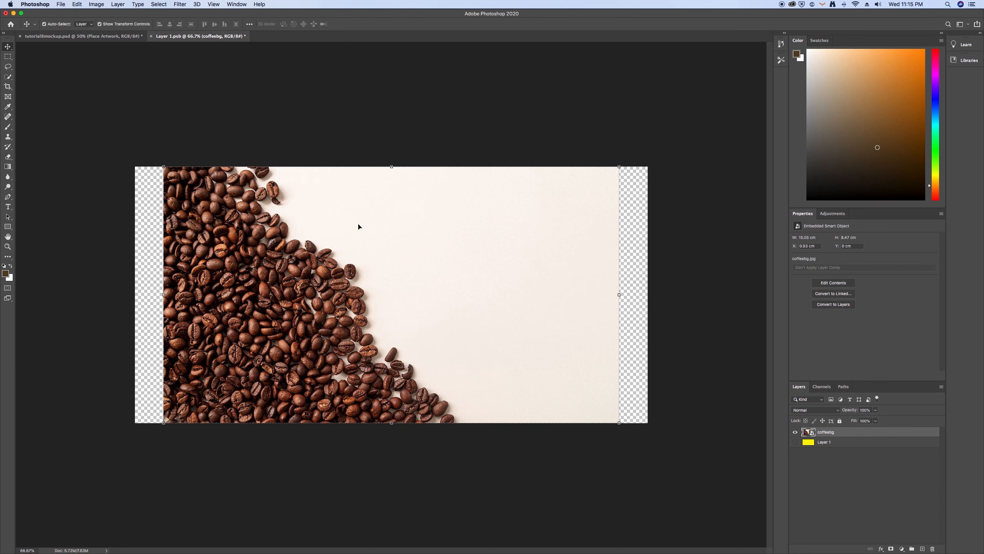
# Scale the coffee bean background to about 17.5% and center it so it covers the whole canvas
pyautogui.moveTo(359, 226); pyautogui.dragTo(327, 224)
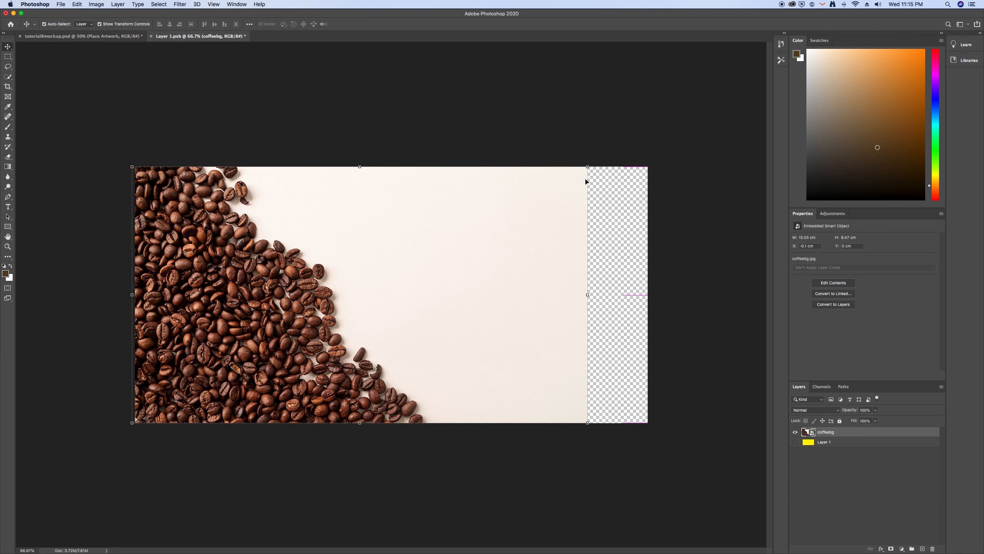
pyautogui.moveTo(589, 166); pyautogui.dragTo(628, 147)
pyautogui.moveTo(556, 228); pyautogui.dragTo(579, 250)
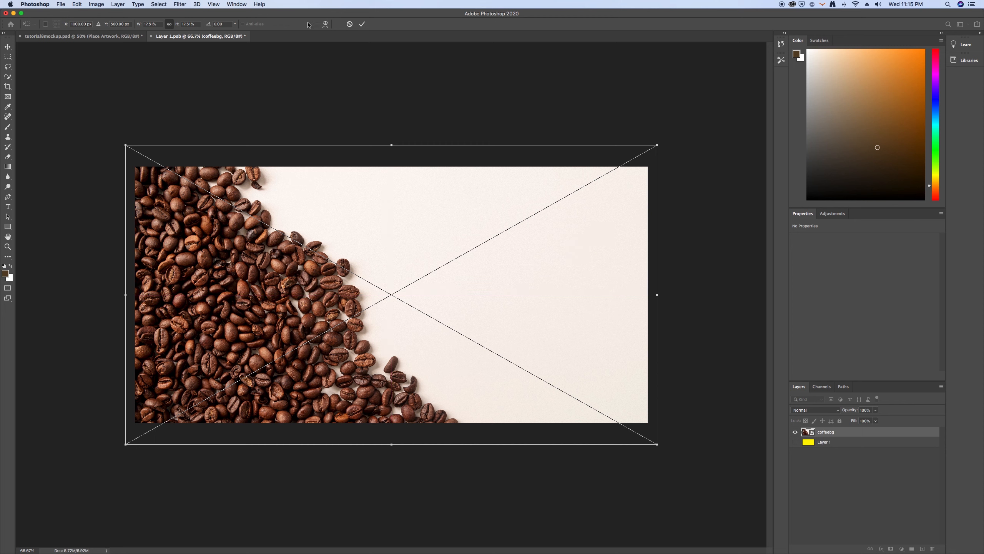
pyautogui.click(361, 24)
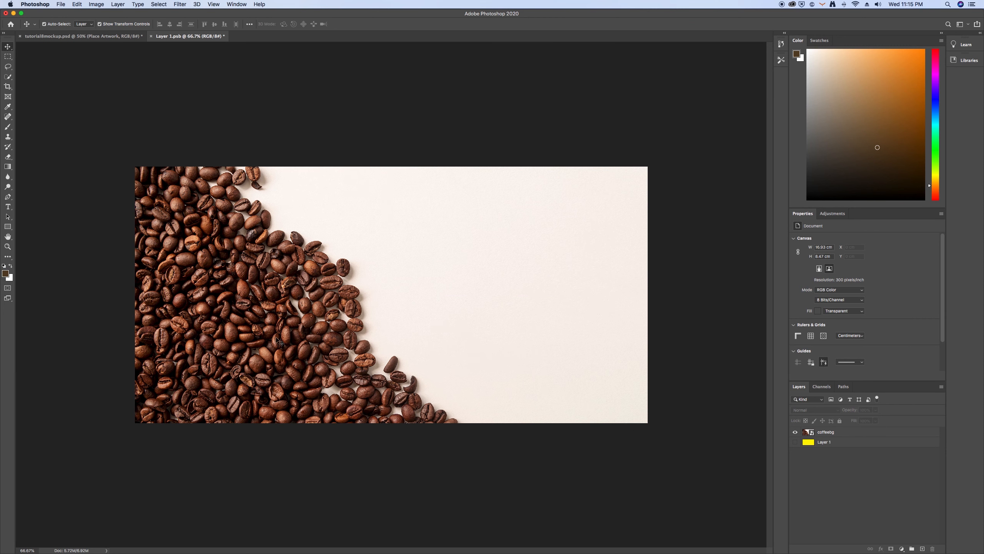
# Place coffeecup.png from the desktop into the artwork above the coffee bean background
pyautogui.moveTo(152, 14); pyautogui.dragTo(214, 19)
pyautogui.click(15, 129)
pyautogui.moveTo(21, 45); pyautogui.dragTo(399, 291)
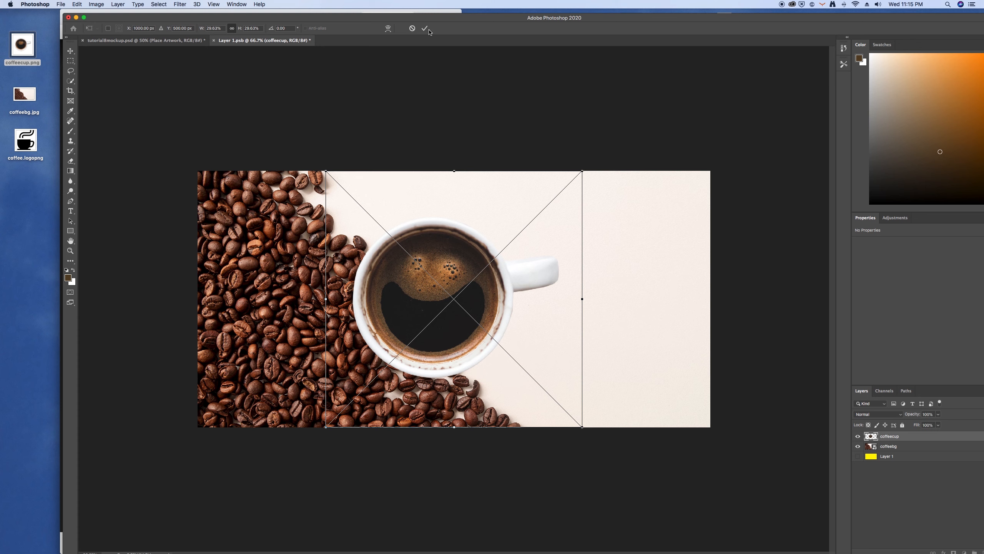
pyautogui.click(425, 28)
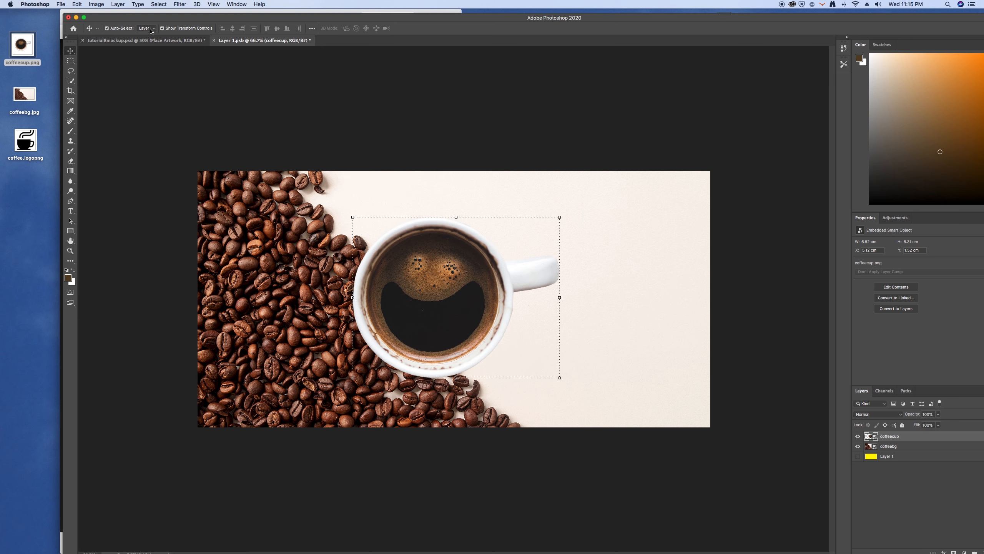
pyautogui.click(84, 17)
# Move the coffee cup over the edge of the beans and enlarge it to about 7.3 cm wide
pyautogui.moveTo(385, 282); pyautogui.dragTo(344, 280)
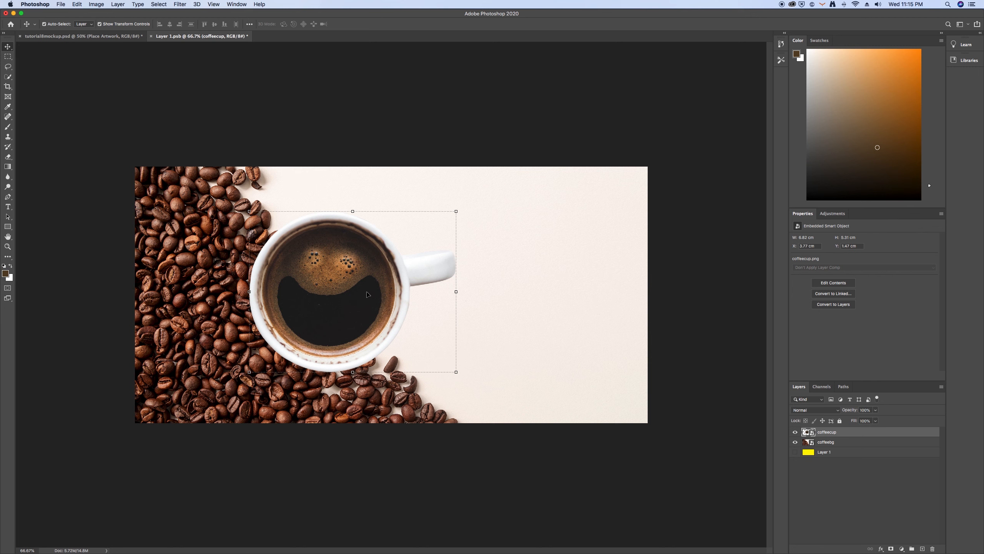
pyautogui.moveTo(362, 297); pyautogui.dragTo(312, 280)
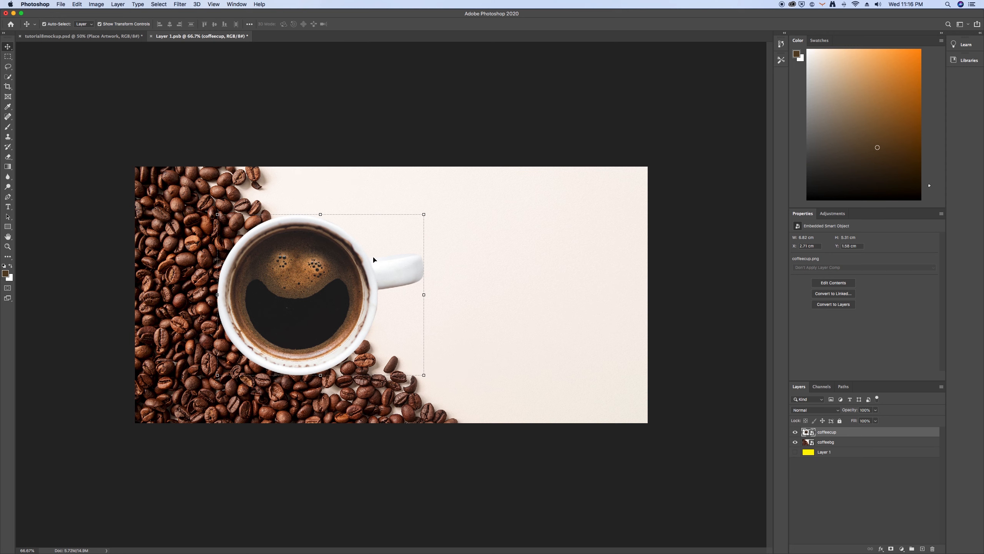
pyautogui.moveTo(425, 214); pyautogui.dragTo(452, 161)
pyautogui.moveTo(294, 287); pyautogui.dragTo(300, 290)
pyautogui.click(361, 23)
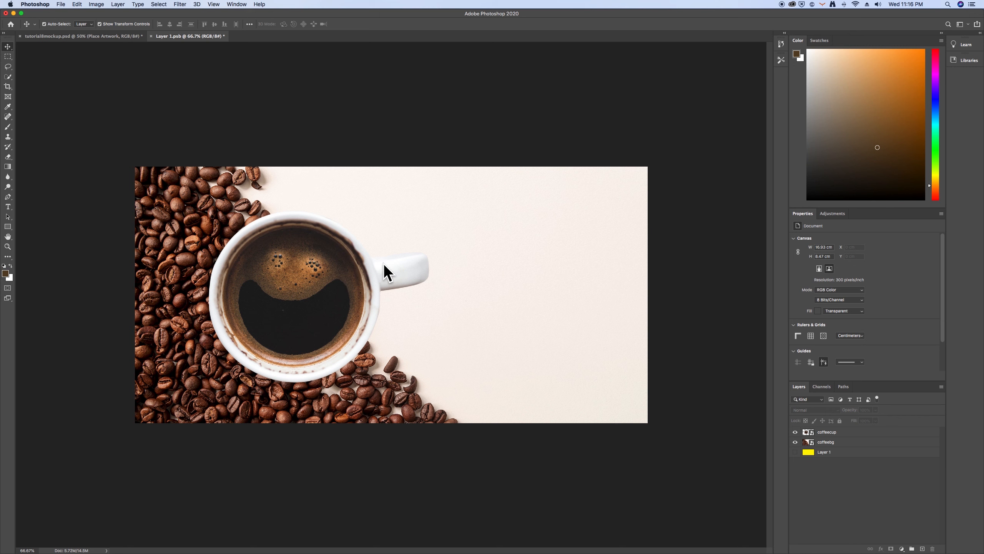
# Flip the coffee cup horizontally and reposition it at about X 1.15 cm, Y 1.35 cm, with its handle over the beans
pyautogui.click(402, 272)
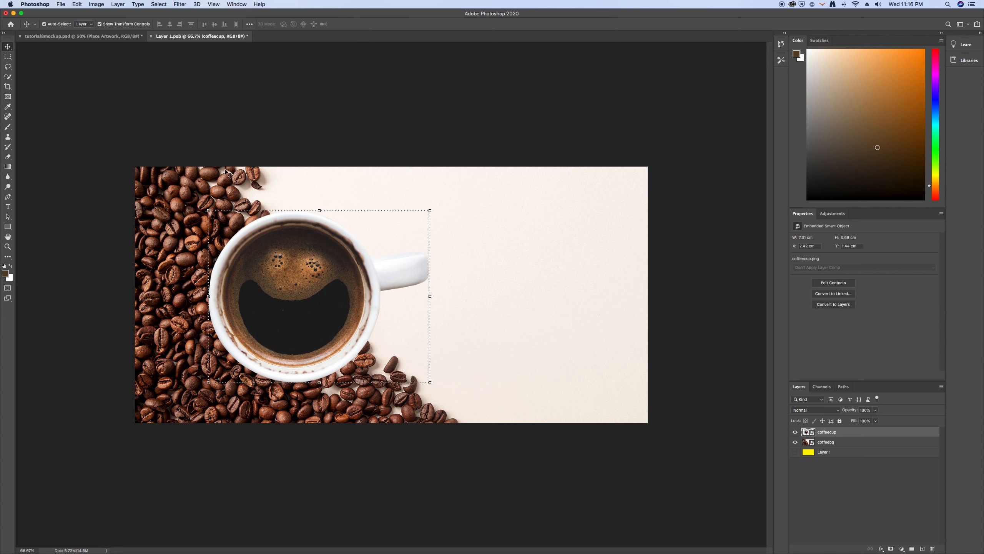
pyautogui.click(77, 4)
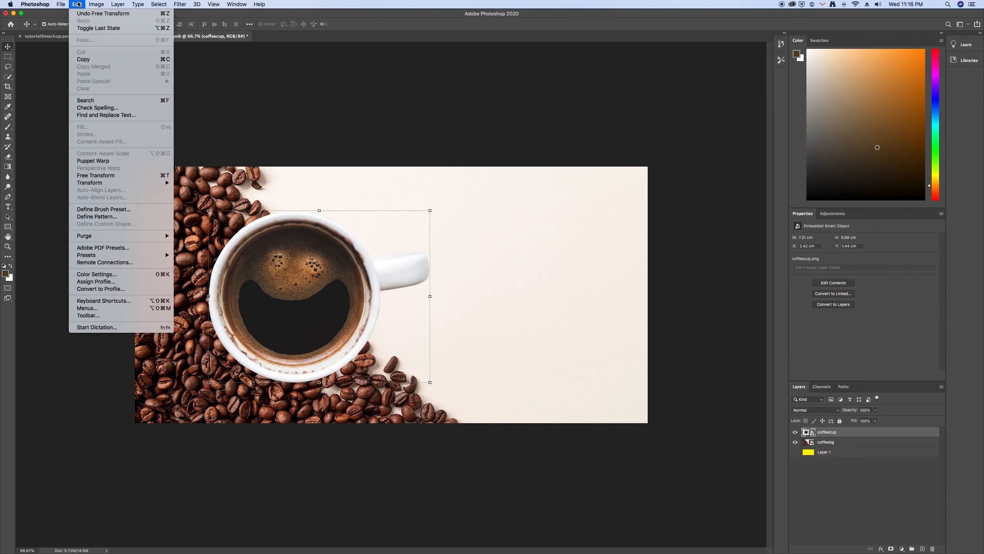
pyautogui.moveTo(101, 183)
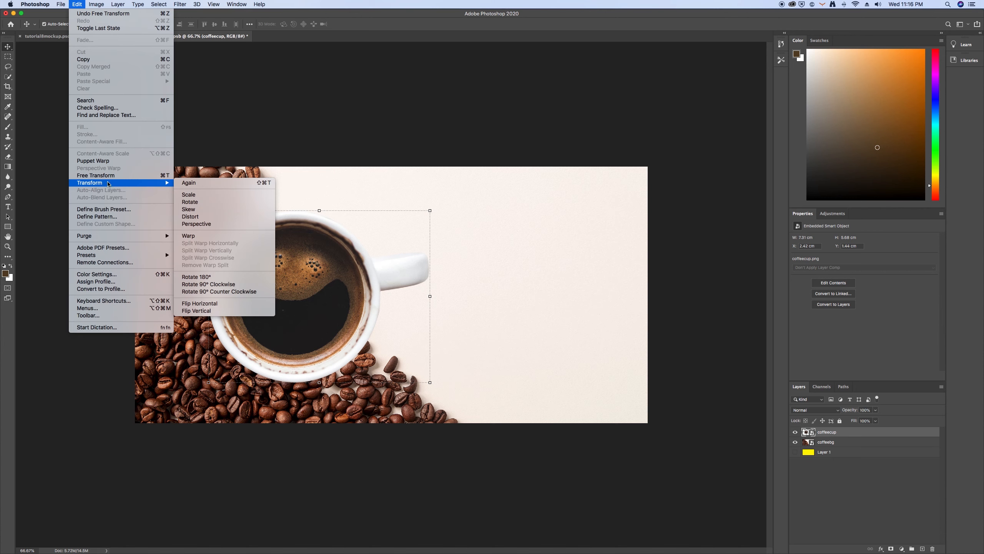
pyautogui.click(222, 303)
pyautogui.moveTo(342, 310); pyautogui.dragTo(304, 304)
pyautogui.press('Down')
pyautogui.press('Down')
pyautogui.press('Down')
pyautogui.press('Down')
pyautogui.press('Down')
pyautogui.press('Down')
pyautogui.press('Down')
pyautogui.moveTo(287, 296); pyautogui.dragTo(287, 298)
pyautogui.press('Up')
pyautogui.press('Up')
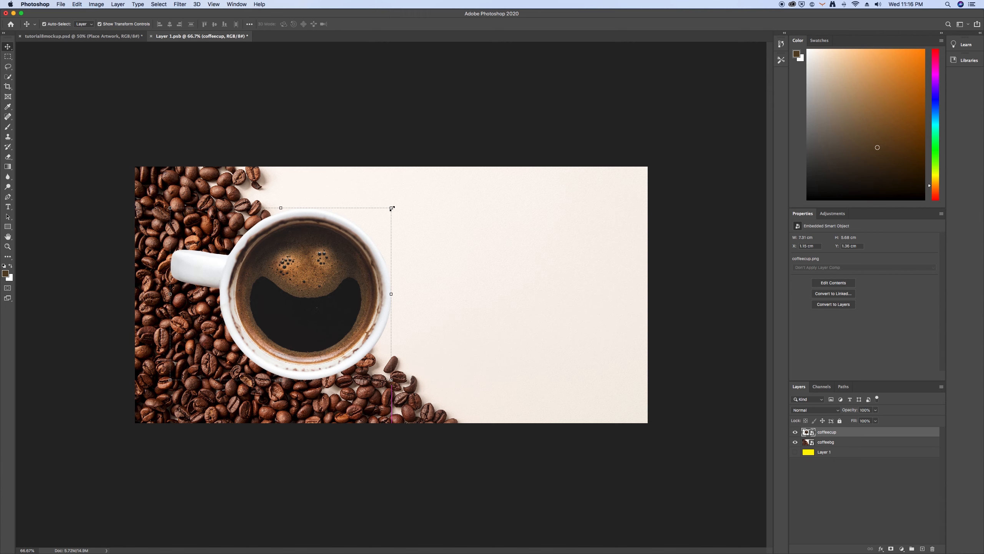
# Enlarge the flipped coffee cup slightly and adjust its position over the edge of the beans
pyautogui.moveTo(392, 209); pyautogui.dragTo(426, 157)
pyautogui.moveTo(371, 249); pyautogui.dragTo(370, 245)
pyautogui.click(362, 24)
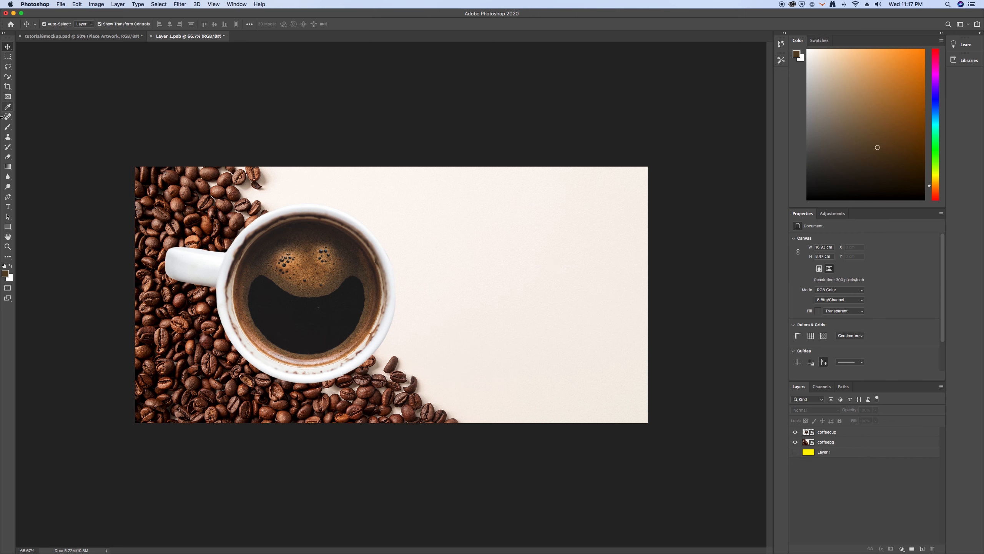
# Add a text layer reading "take a break," on the blank area beside the coffee cup
pyautogui.click(9, 207)
pyautogui.moveTo(434, 242); pyautogui.dragTo(438, 248)
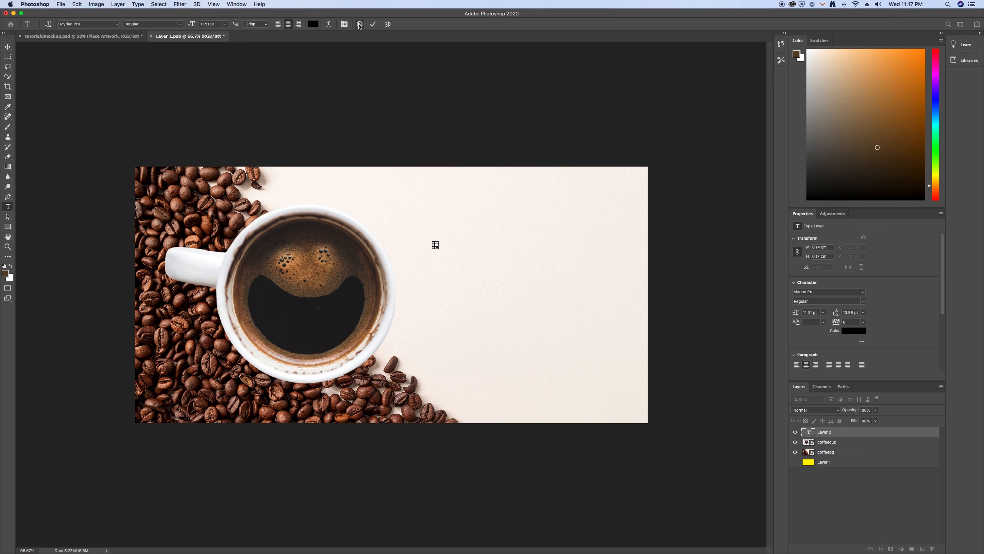
pyautogui.click(422, 231)
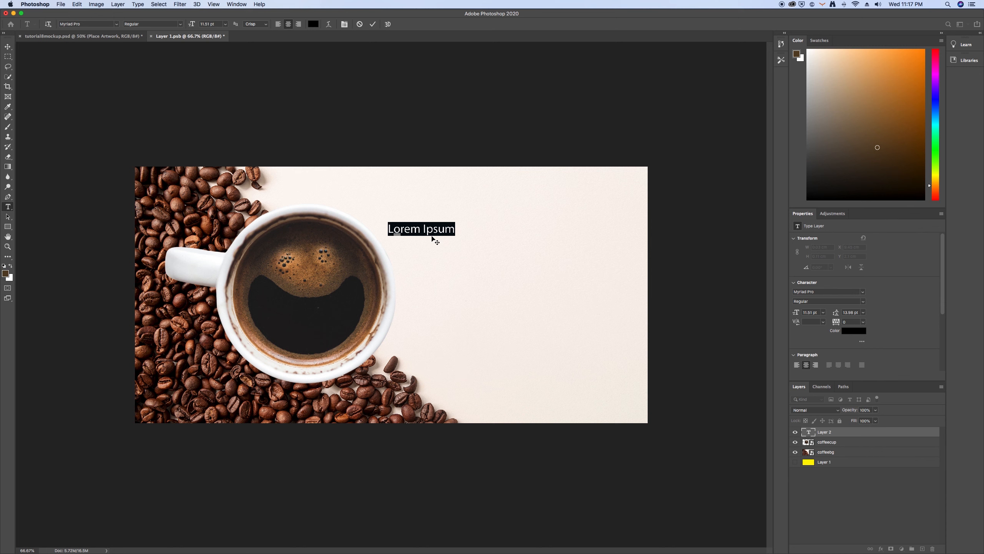
pyautogui.write('take a break,')
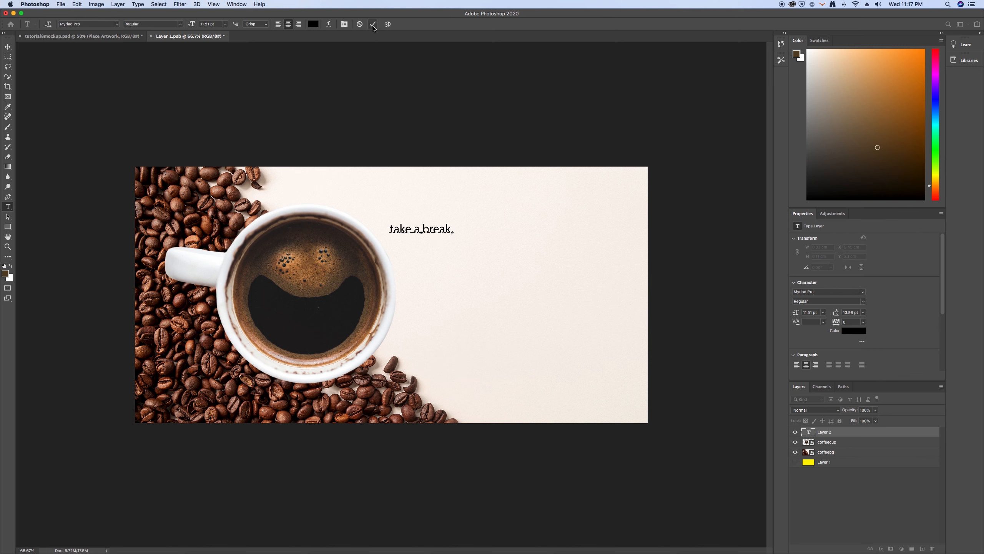
pyautogui.click(373, 28)
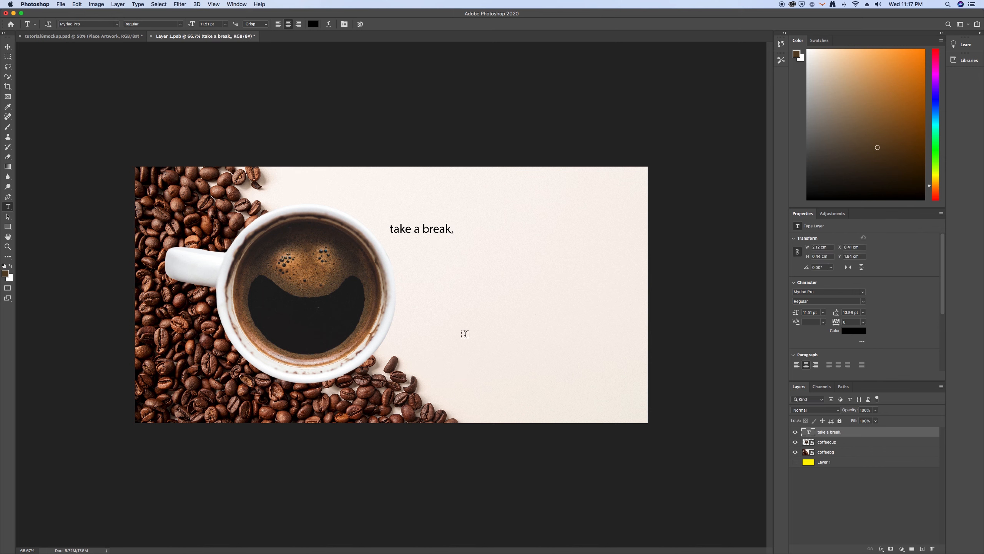
# Enlarge the "take a break," text to 30 pt and position it on the blank area beside the coffee cup
pyautogui.click(7, 47)
pyautogui.moveTo(438, 231); pyautogui.dragTo(468, 248)
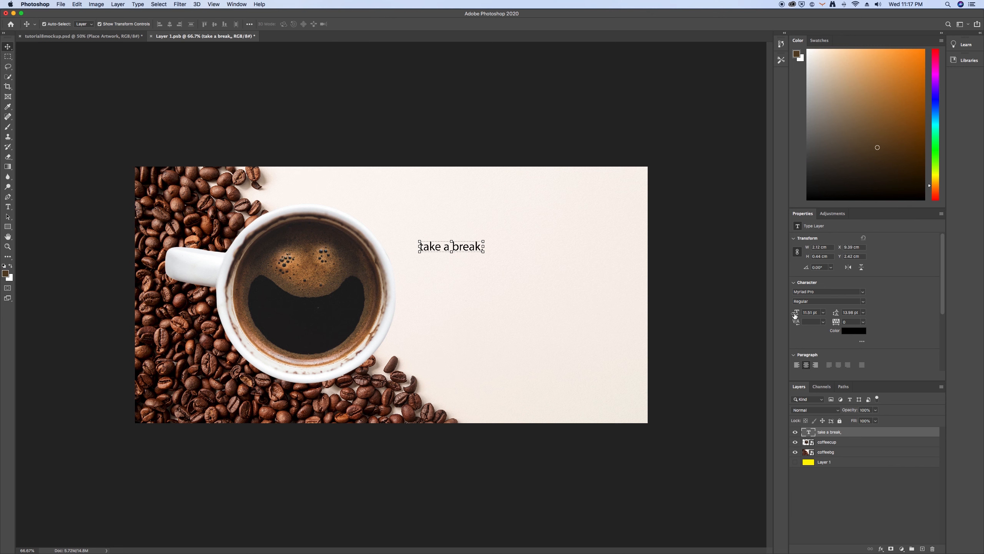
pyautogui.moveTo(800, 316); pyautogui.dragTo(790, 313)
pyautogui.click(515, 244)
pyautogui.moveTo(515, 244); pyautogui.dragTo(531, 247)
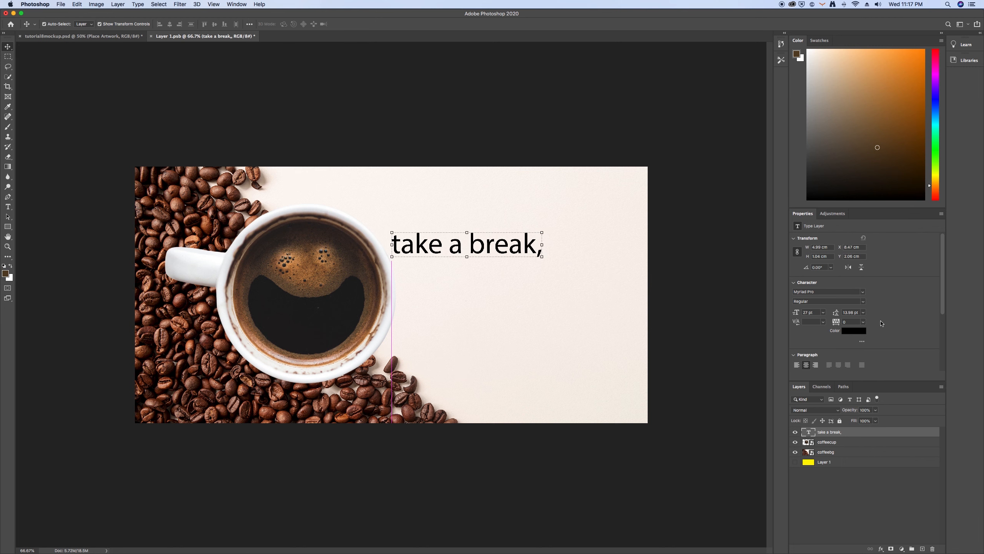
pyautogui.moveTo(797, 312); pyautogui.dragTo(795, 312)
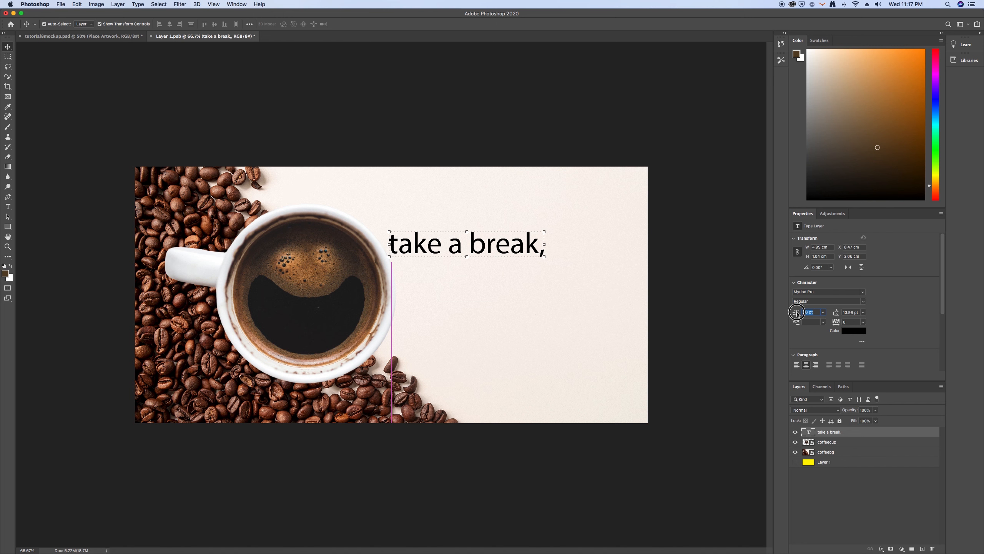
pyautogui.moveTo(509, 242); pyautogui.dragTo(523, 247)
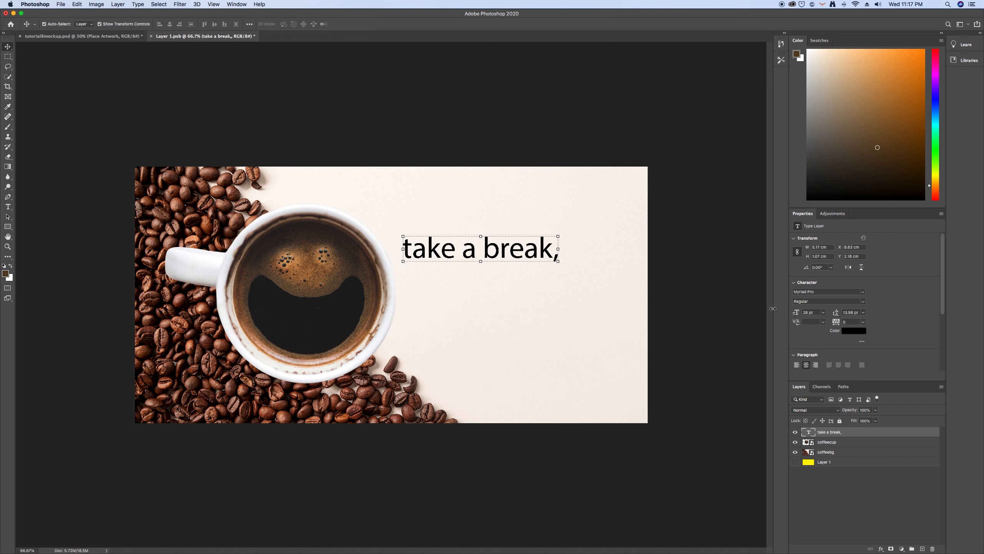
pyautogui.click(808, 313)
pyautogui.write('30')
pyautogui.press('Return')
pyautogui.moveTo(560, 249); pyautogui.dragTo(562, 247)
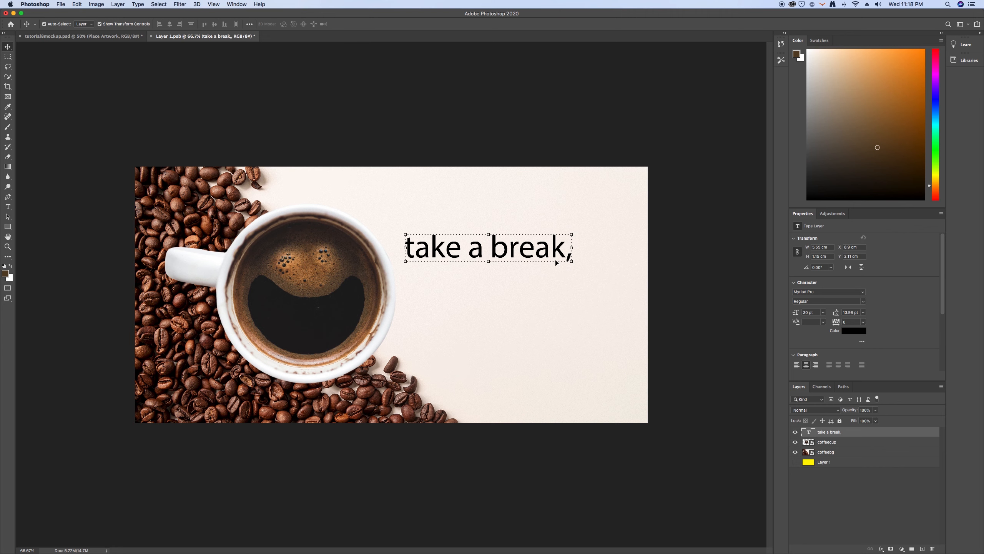
# Change the "take a break," font to Poppins Medium Italic and move the text slightly up and away from the cup
pyautogui.click(822, 292)
pyautogui.write('popp')
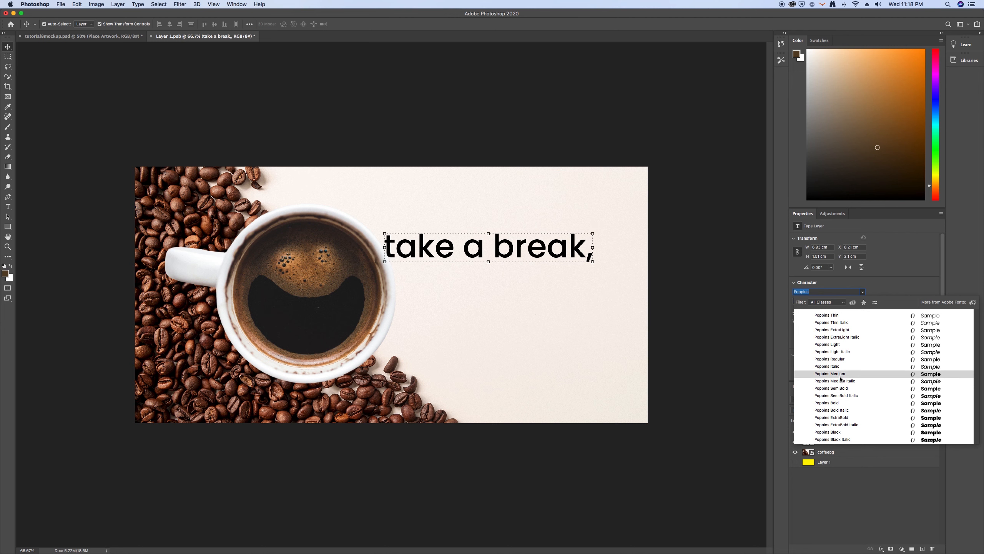
pyautogui.click(836, 381)
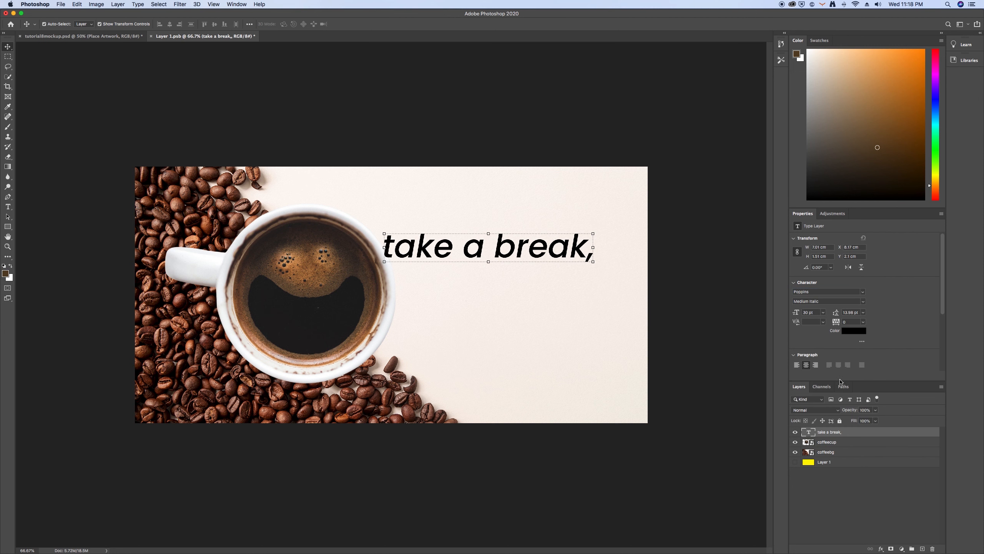
pyautogui.moveTo(510, 252); pyautogui.dragTo(542, 241)
pyautogui.click(654, 279)
pyautogui.click(556, 241)
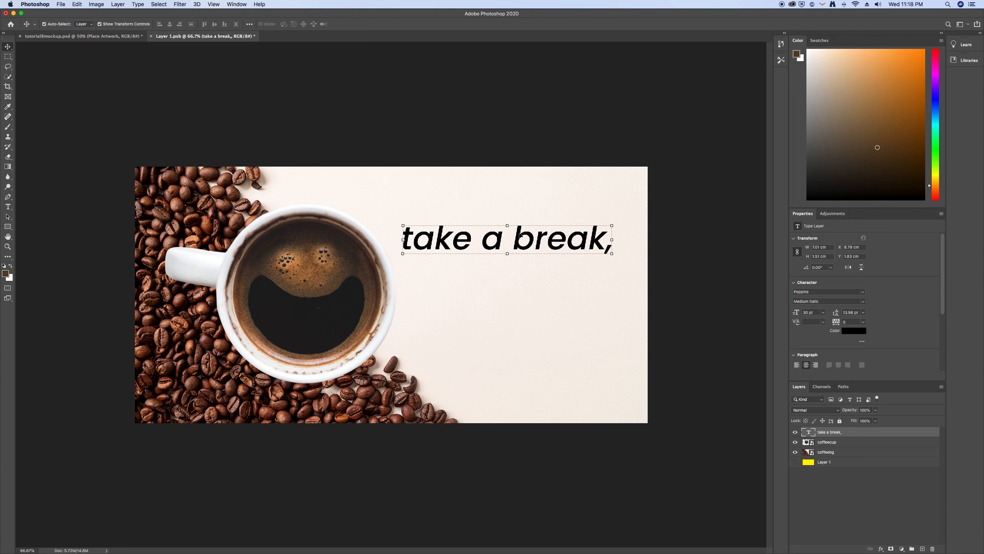
# Duplicate the "take a break," text layer and place the copy directly below the original
pyautogui.moveTo(521, 234); pyautogui.dragTo(523, 267)
pyautogui.press('super+z')
pyautogui.moveTo(870, 434); pyautogui.dragTo(925, 551)
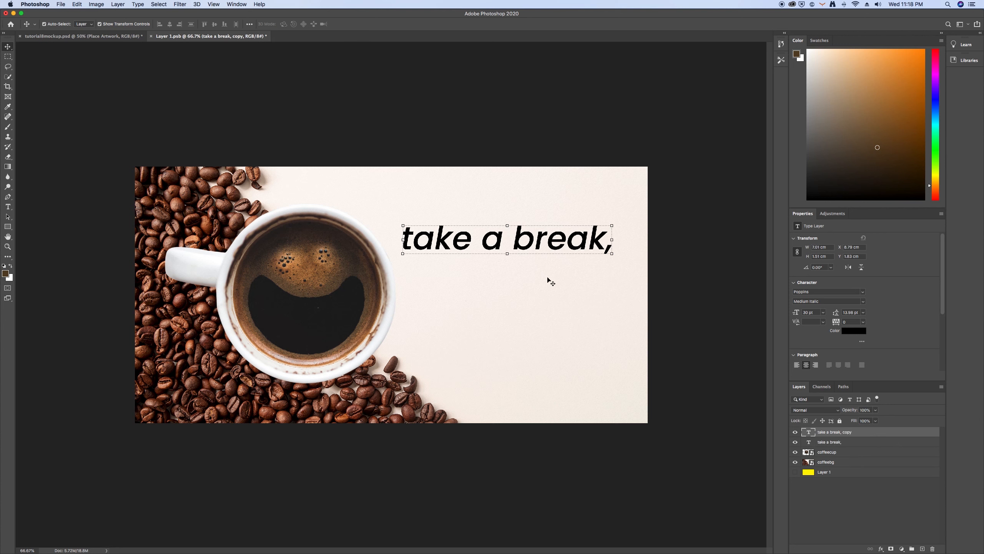
pyautogui.moveTo(552, 238); pyautogui.dragTo(555, 266)
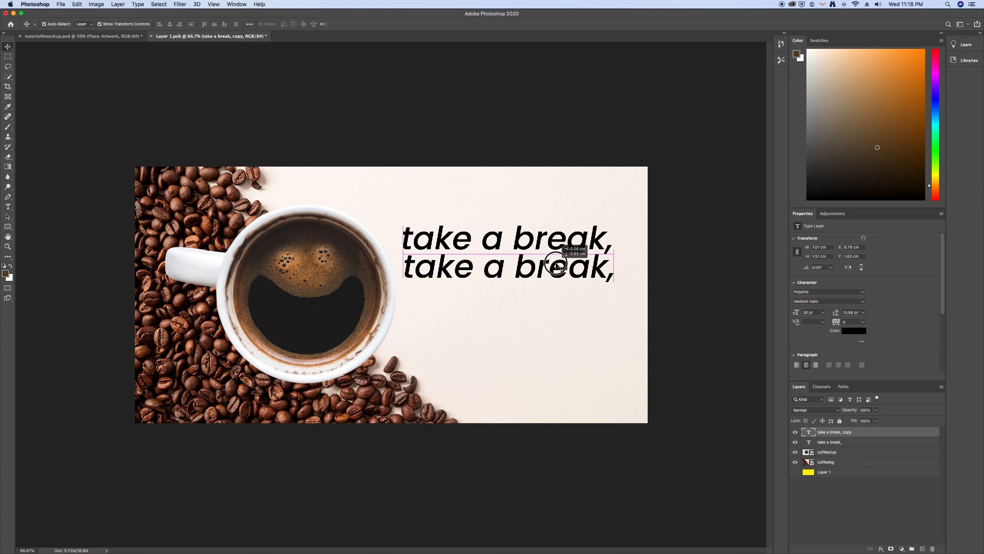
# Replace the duplicated line's text with "drink some coffee" and move it slightly lower
pyautogui.doubleClick(557, 262)
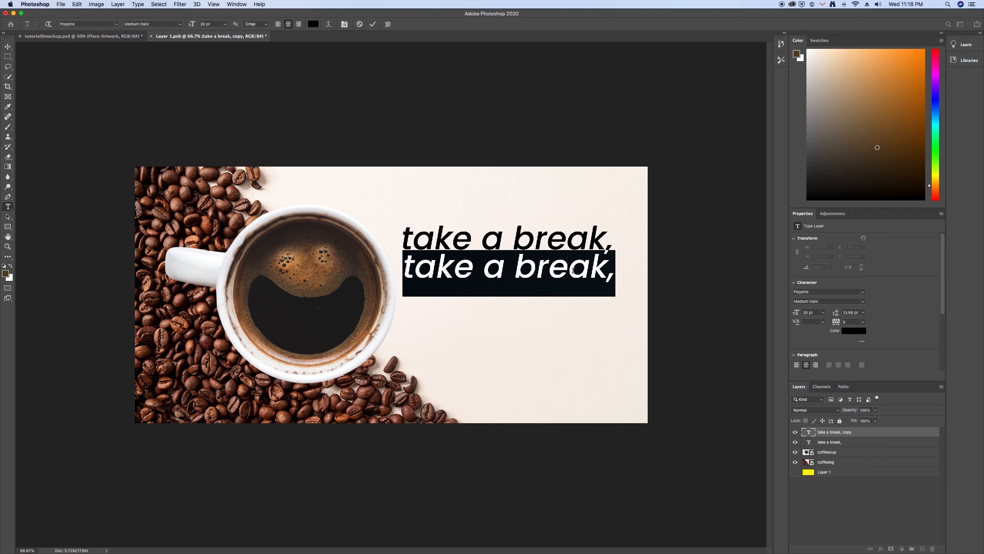
pyautogui.write('drink')
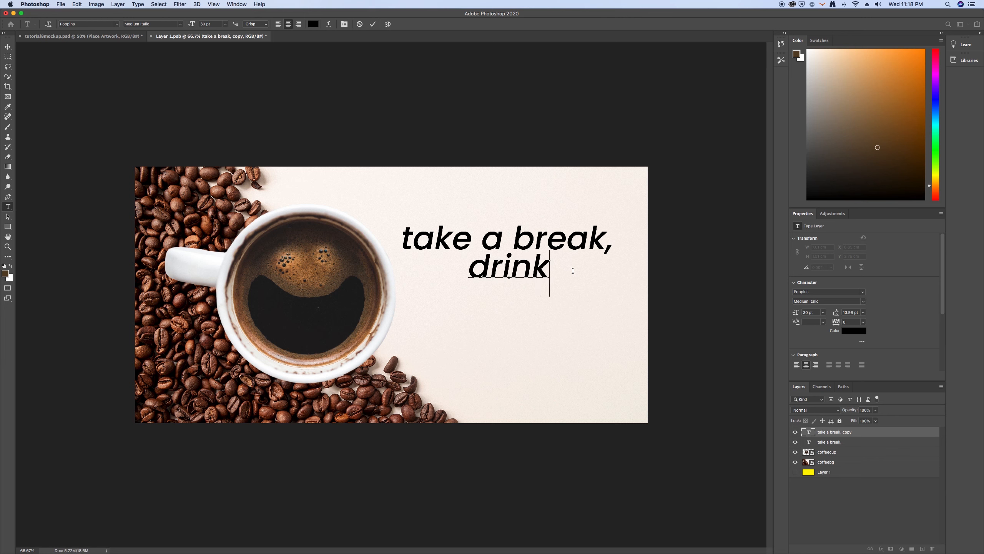
pyautogui.write(' some cof')
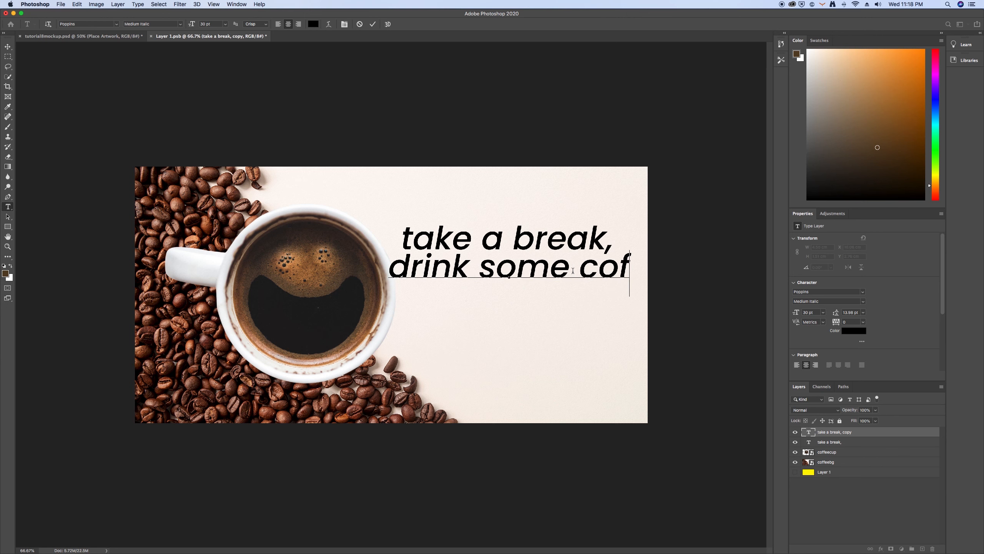
pyautogui.write('fee')
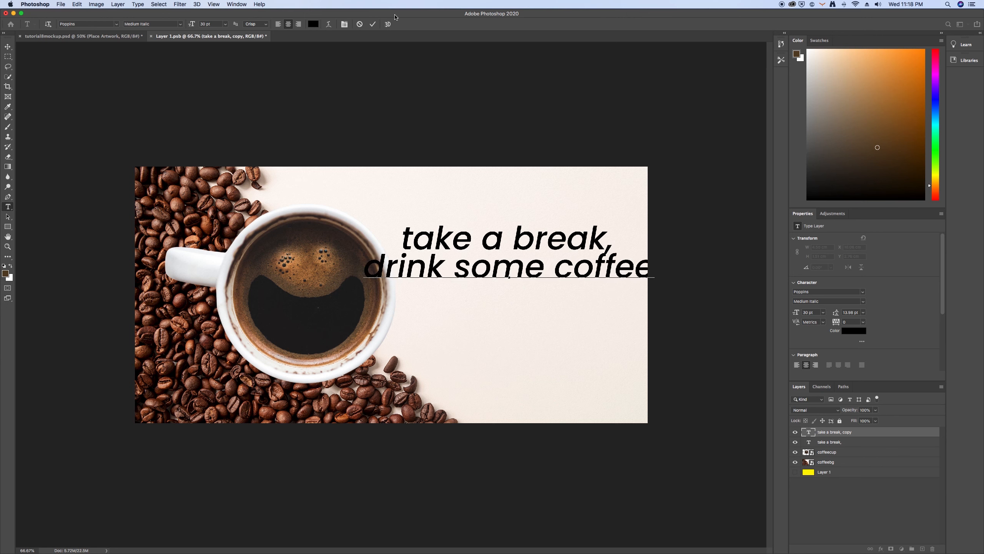
pyautogui.click(372, 24)
pyautogui.press('v')
pyautogui.moveTo(485, 274); pyautogui.dragTo(489, 284)
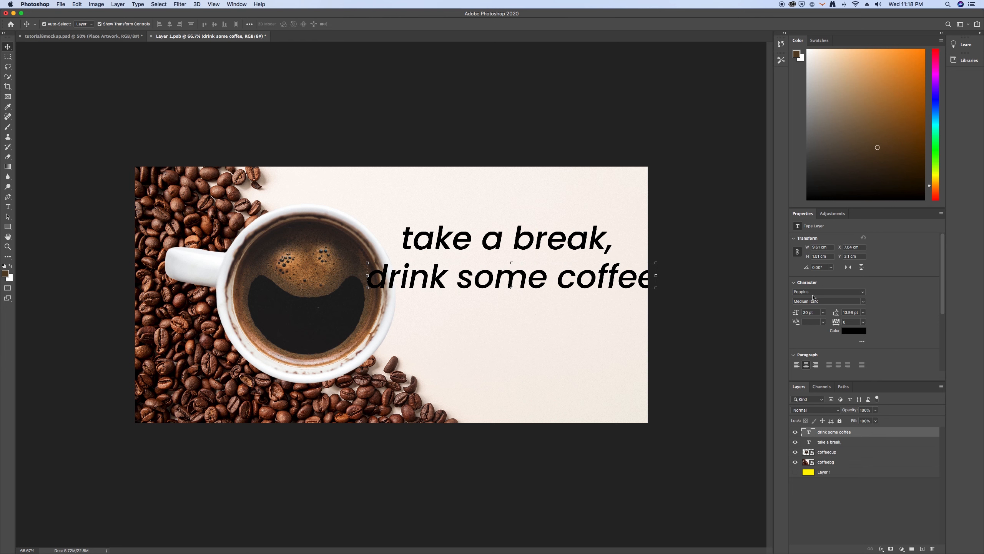
# Set "drink some coffee" to the Bold style and shift it so that it ends at the canvas's right edge
pyautogui.click(860, 301)
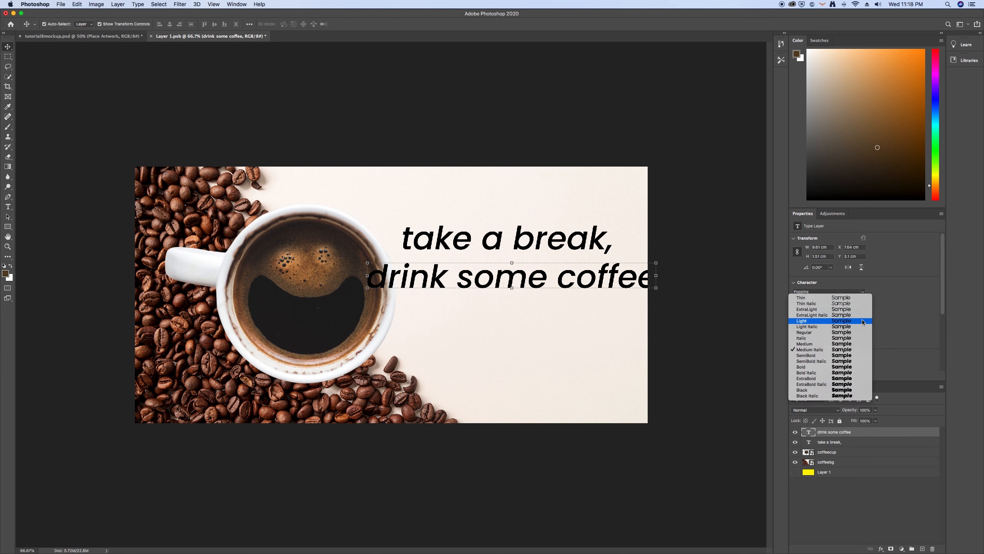
pyautogui.click(853, 367)
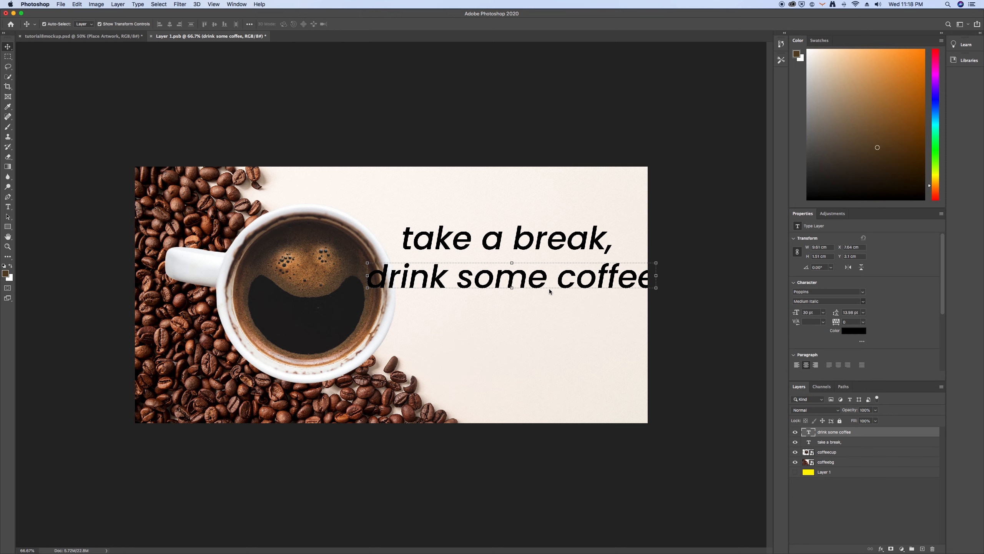
pyautogui.moveTo(628, 278); pyautogui.dragTo(569, 289)
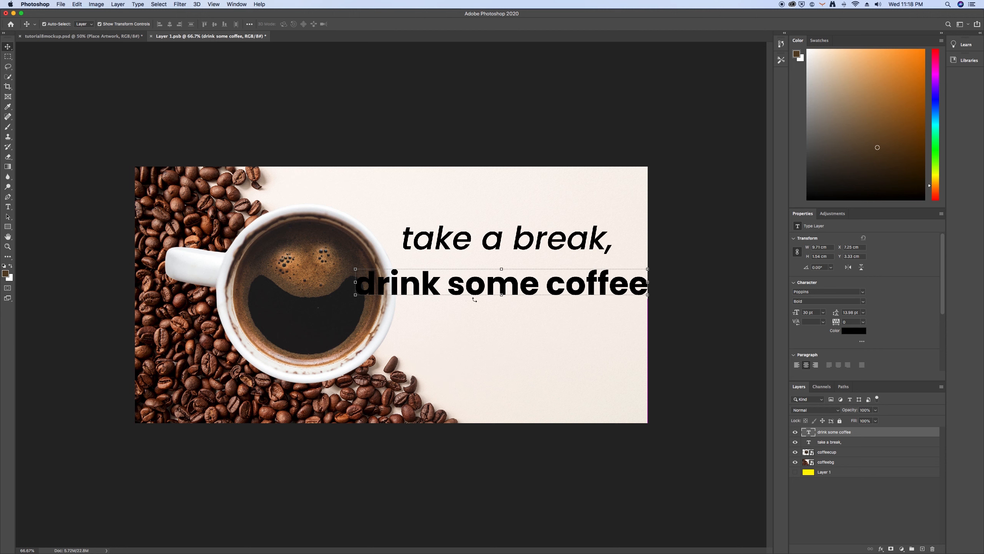
# Break "drink some coffee" into two lines before "coffee" and set its leading to 27 pt
pyautogui.doubleClick(550, 290)
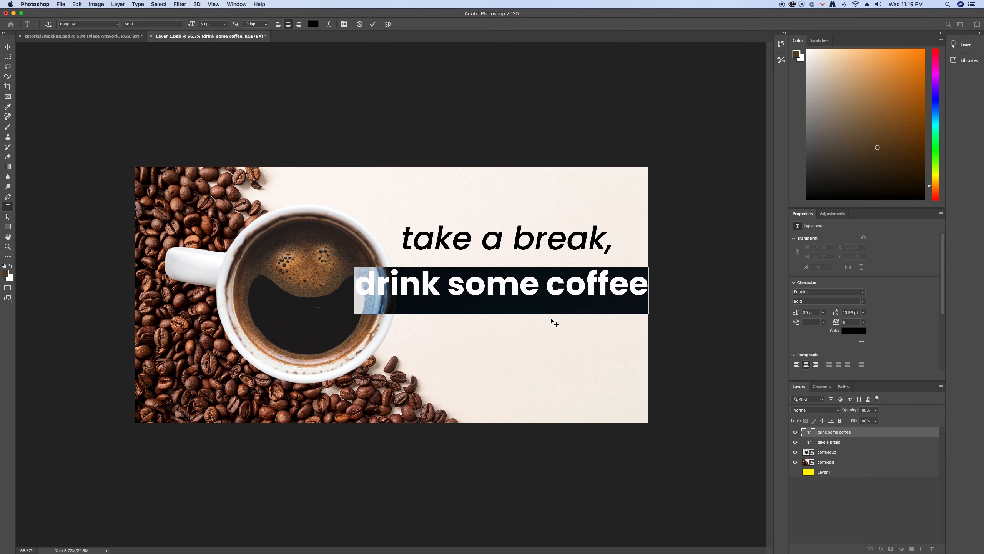
pyautogui.click(547, 274)
pyautogui.press('BackSpace')
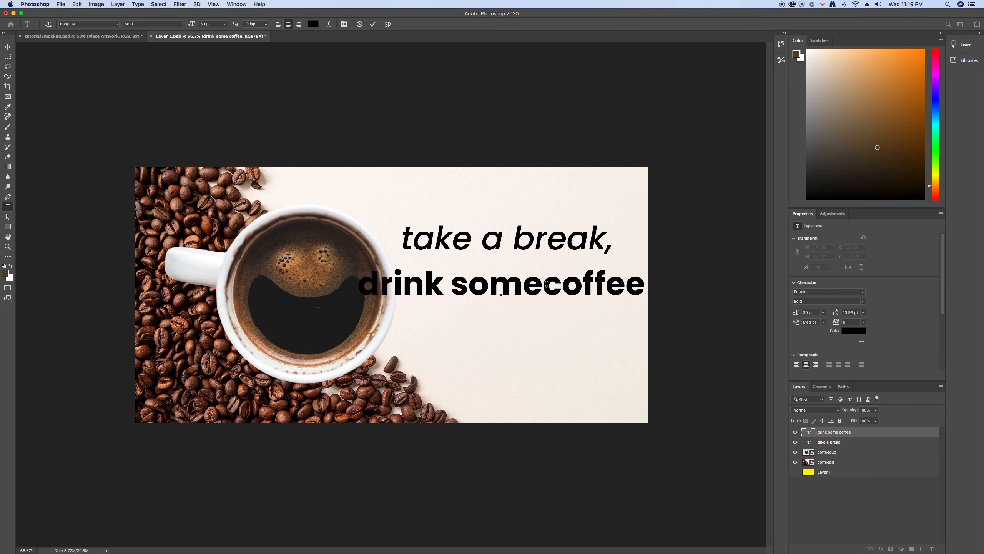
pyautogui.press('Return')
pyautogui.click(373, 25)
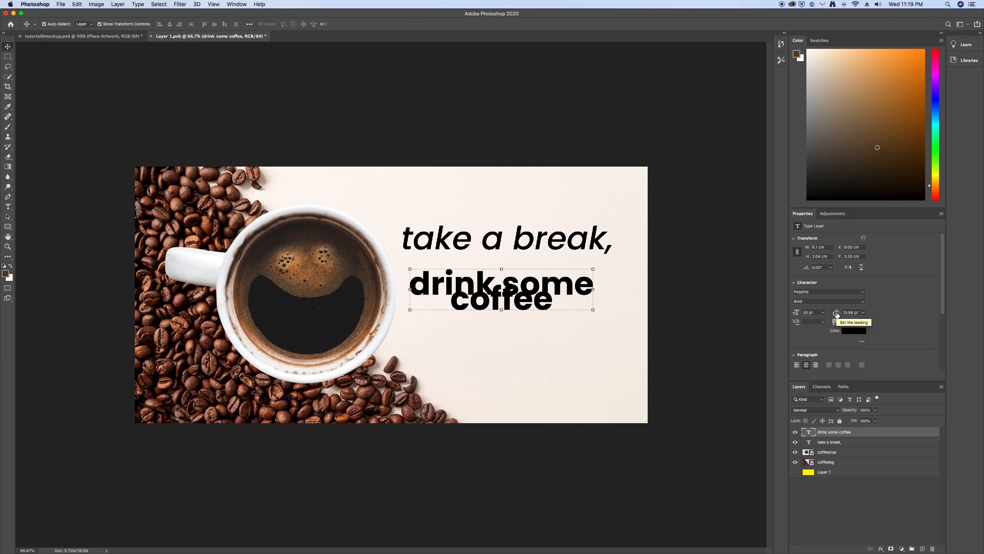
pyautogui.moveTo(837, 314); pyautogui.dragTo(845, 314)
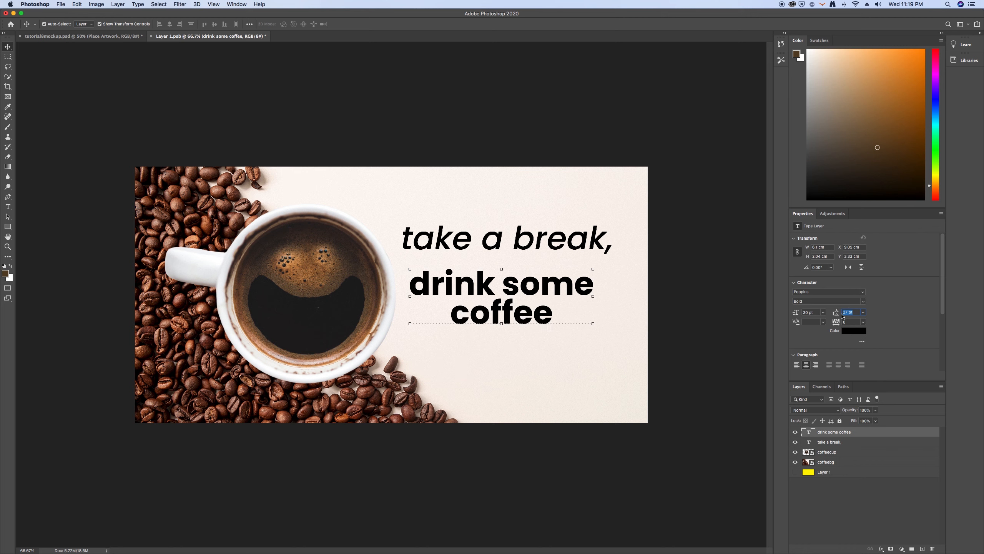
pyautogui.moveTo(558, 285); pyautogui.dragTo(564, 285)
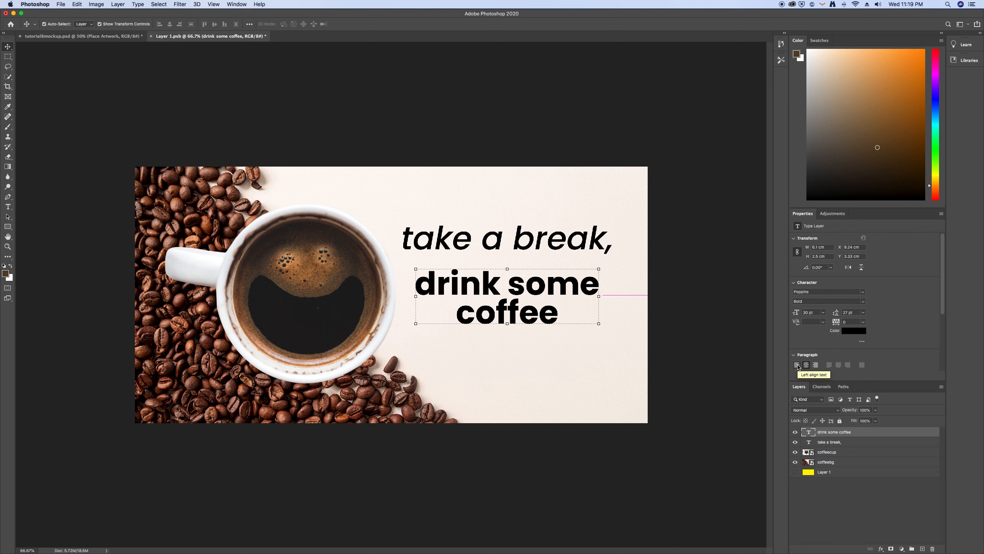
# Left-align "drink some coffee", set it to 38 pt with 35 pt leading, and place it directly under "take a break,"
pyautogui.click(798, 365)
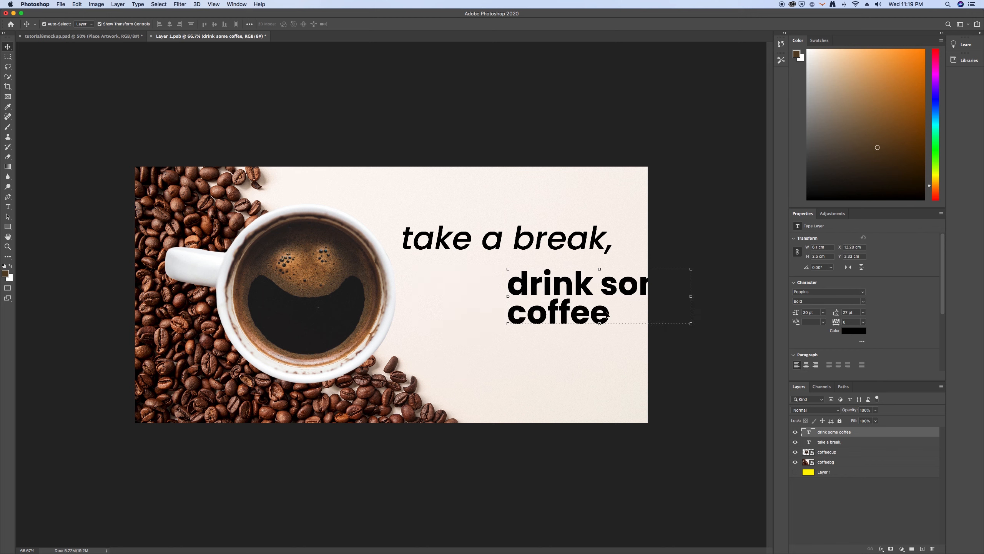
pyautogui.moveTo(594, 287); pyautogui.dragTo(492, 277)
pyautogui.moveTo(796, 313); pyautogui.dragTo(841, 317)
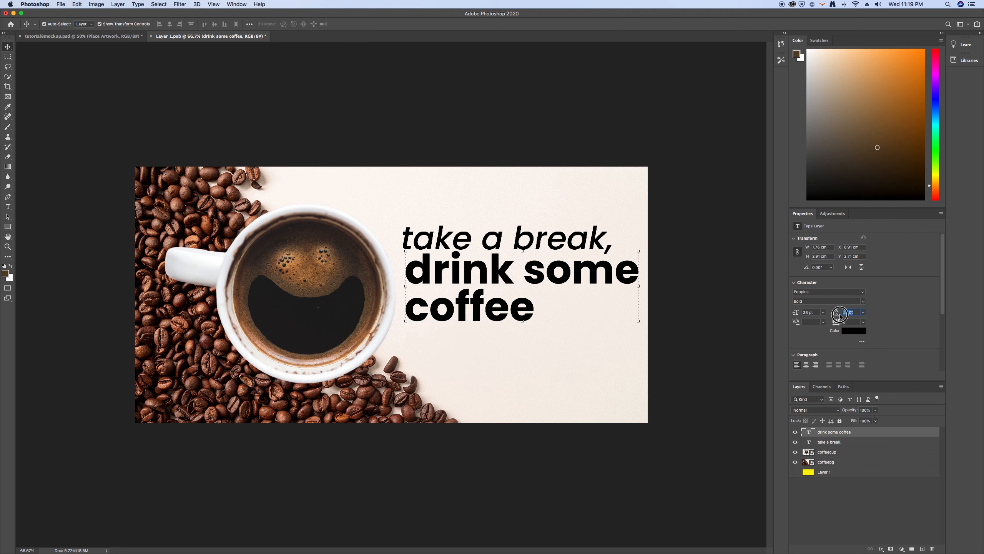
pyautogui.click(666, 378)
pyautogui.moveTo(522, 279); pyautogui.dragTo(518, 286)
# Add a period after "coffee" in the bold slogan text
pyautogui.doubleClick(524, 315)
pyautogui.write('.')
pyautogui.click(373, 25)
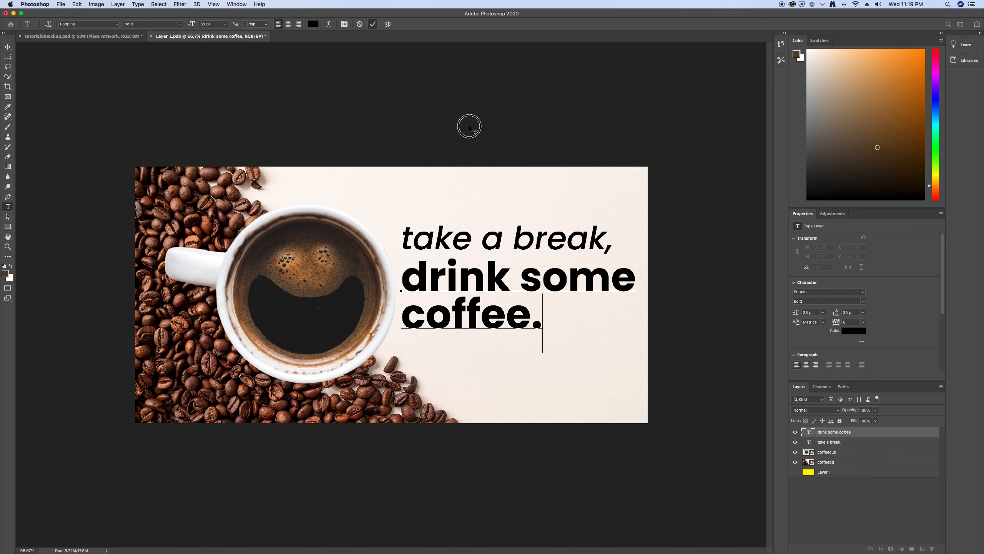
pyautogui.click(469, 127)
# Set "take a break," to 28 pt and align its left edge with the bold text below
pyautogui.click(521, 243)
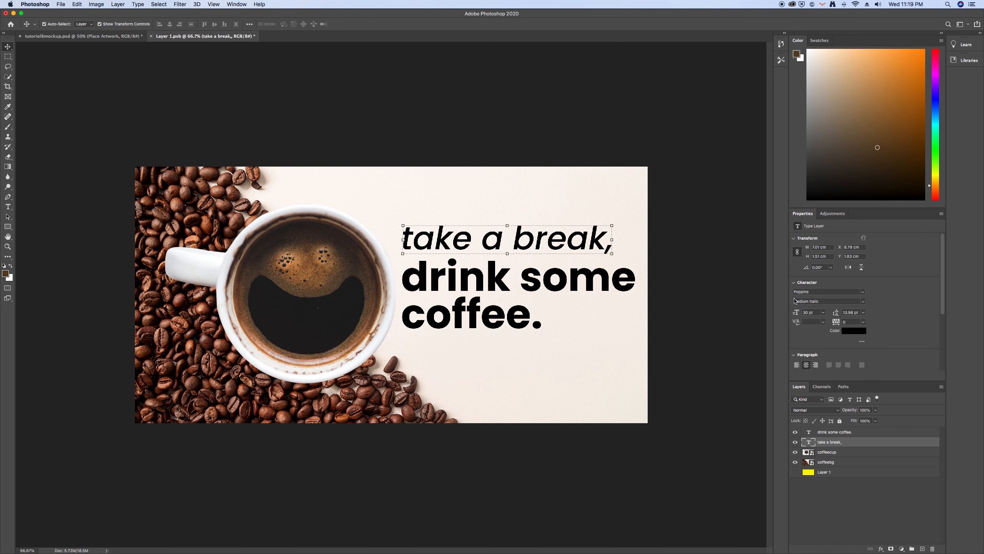
pyautogui.click(799, 312)
pyautogui.write('28')
pyautogui.press('Return')
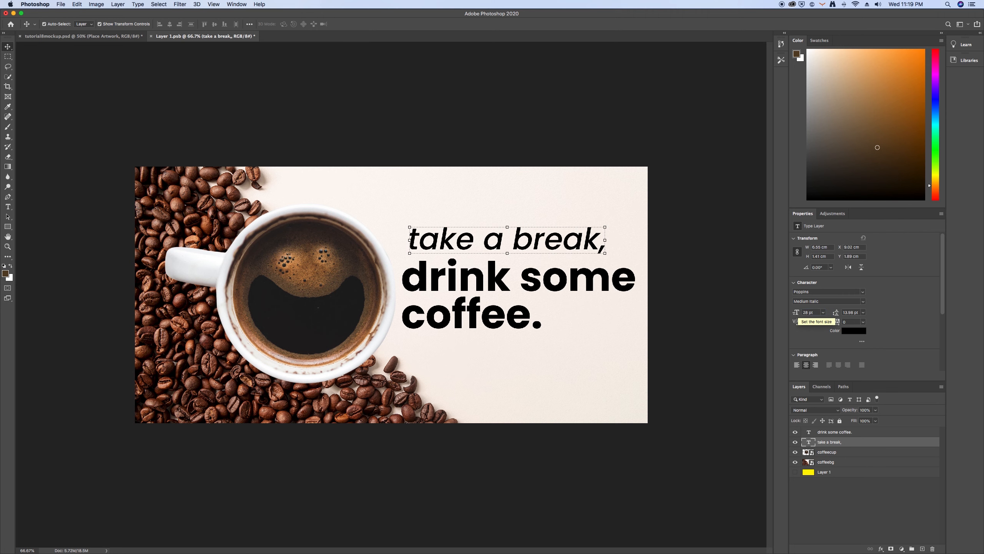
pyautogui.click(645, 130)
pyautogui.moveTo(553, 244); pyautogui.dragTo(545, 244)
pyautogui.click(698, 352)
# Move the "drink some coffee." text slightly down and left to widen the gap under the first line
pyautogui.moveTo(569, 292); pyautogui.dragTo(568, 295)
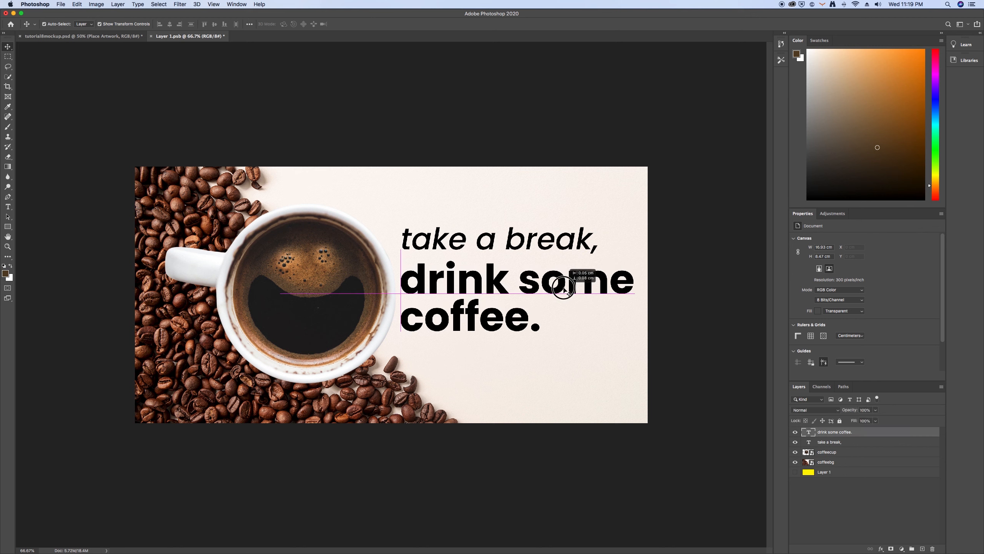
pyautogui.click(717, 325)
pyautogui.click(605, 291)
# Move the coffee cup slightly left and up, away from the slogan text
pyautogui.moveTo(336, 313); pyautogui.dragTo(331, 313)
pyautogui.click(338, 153)
pyautogui.moveTo(338, 250); pyautogui.dragTo(338, 249)
pyautogui.click(684, 289)
pyautogui.click(333, 289)
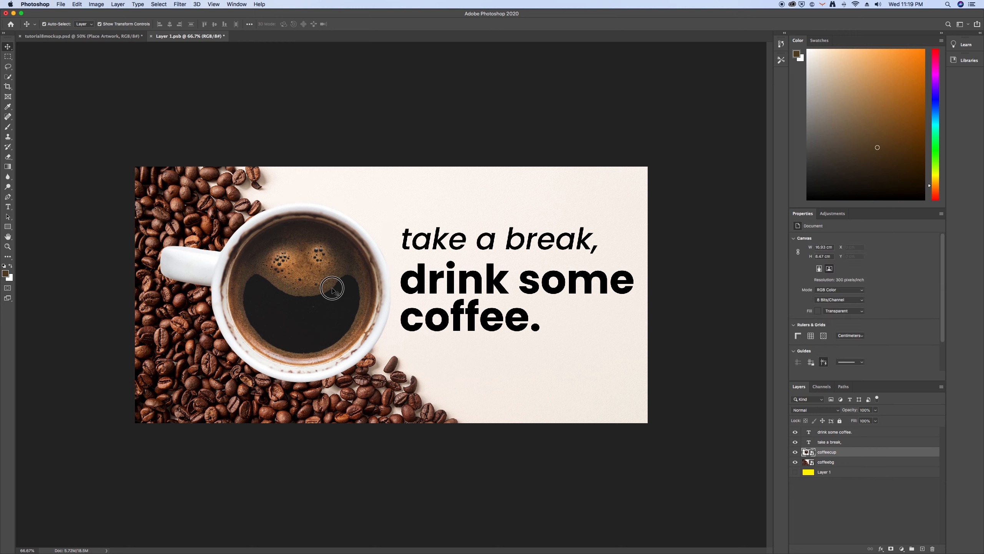
pyautogui.press('Up')
# Set the leading of "drink some coffee." to 37 pt and nudge "take a break," slightly down
pyautogui.click(498, 288)
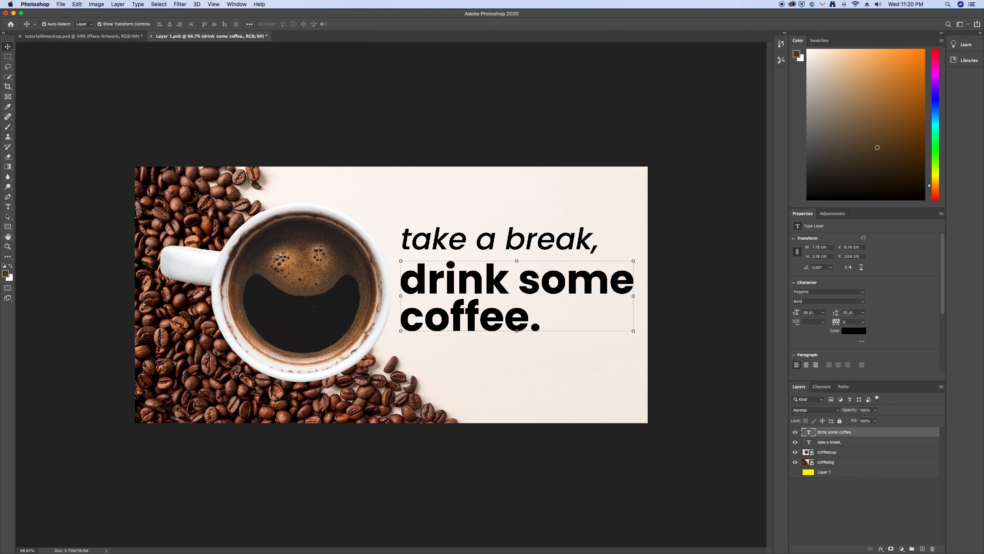
pyautogui.write('37')
pyautogui.press('Return')
pyautogui.click(694, 286)
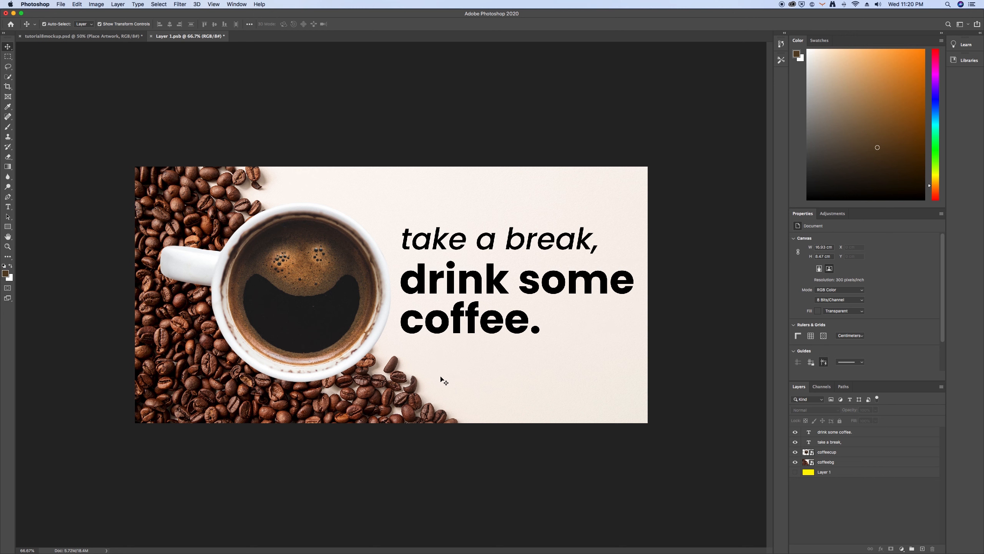
pyautogui.click(489, 239)
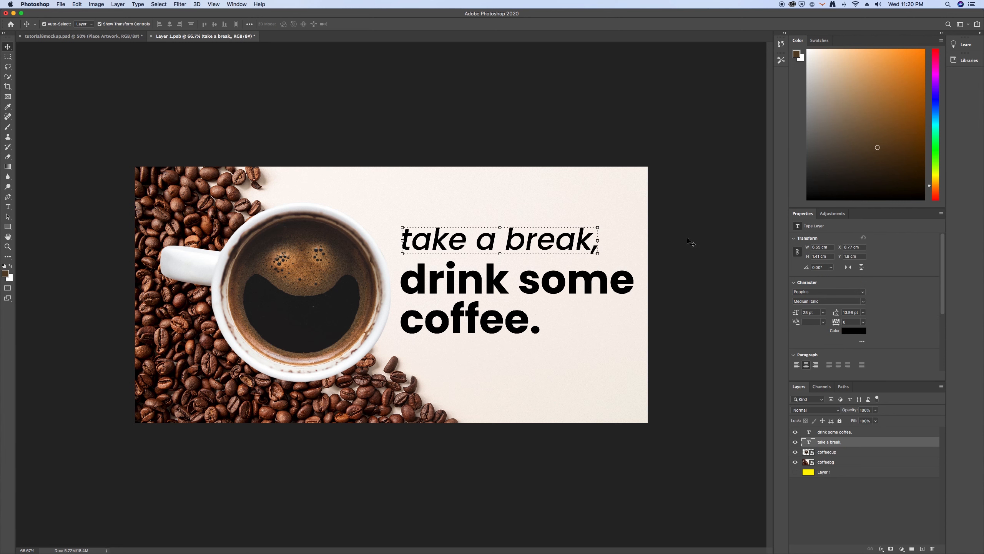
pyautogui.click(710, 247)
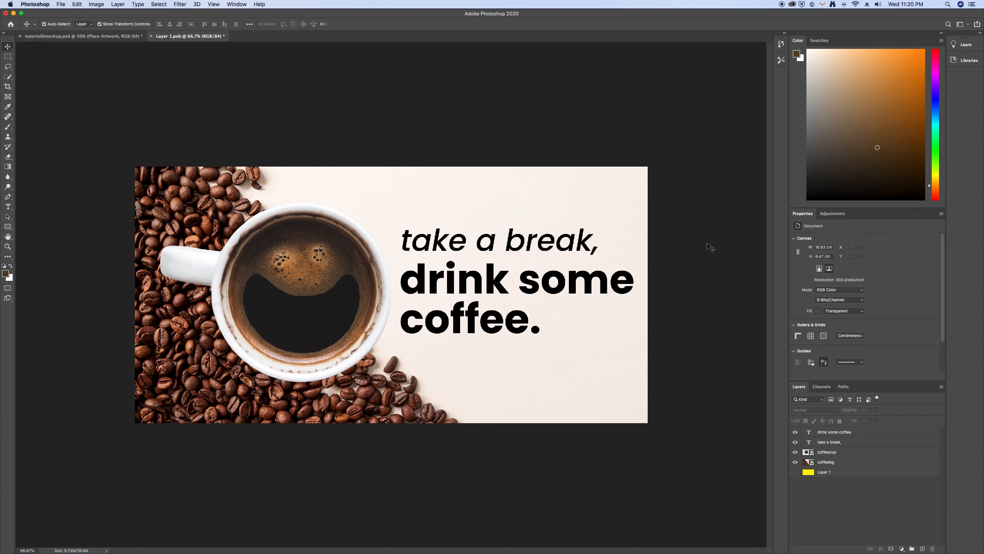
# Place the coffee.logopng file from the desktop into the advertisement as a new layer
pyautogui.moveTo(35, 13); pyautogui.dragTo(89, 13)
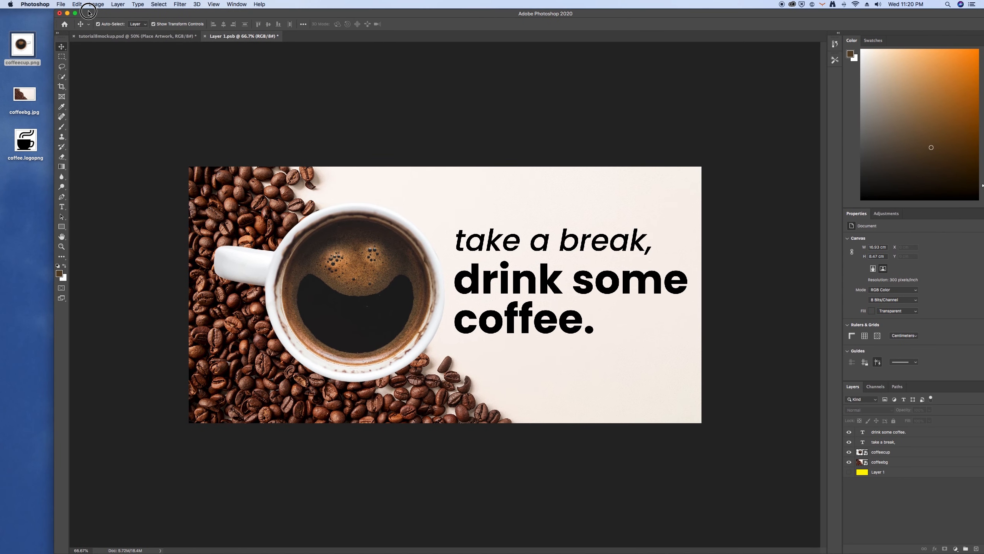
pyautogui.click(39, 202)
pyautogui.click(24, 137)
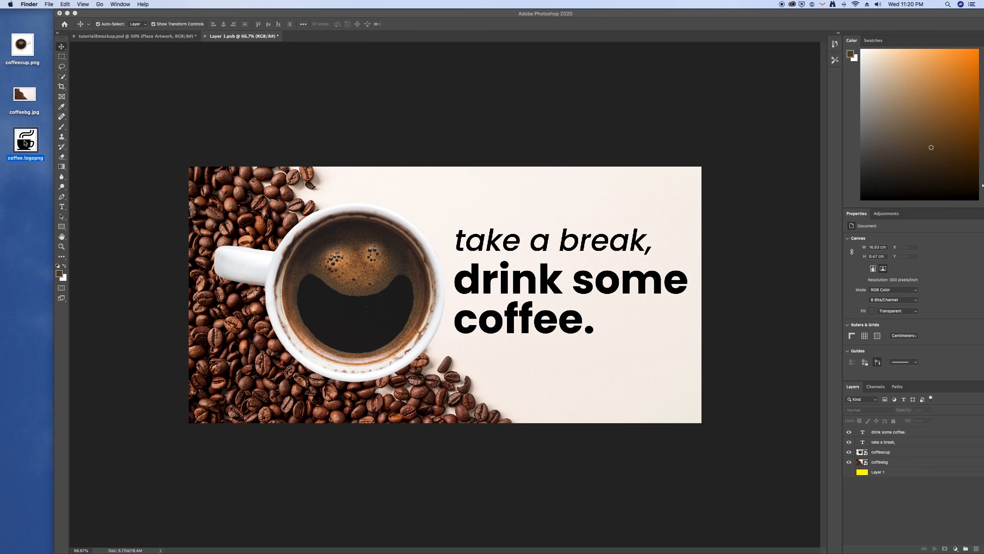
pyautogui.moveTo(24, 142); pyautogui.dragTo(470, 368)
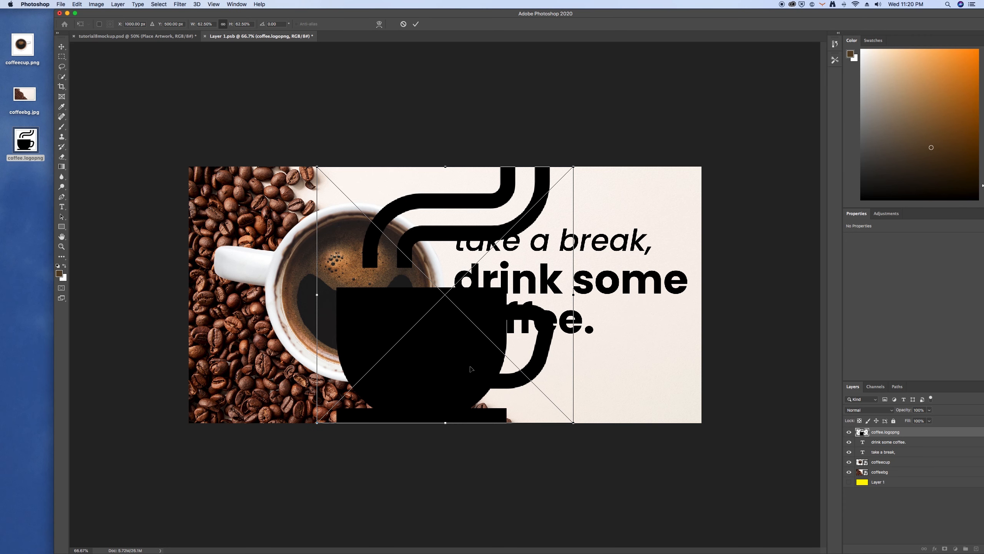
pyautogui.click(415, 24)
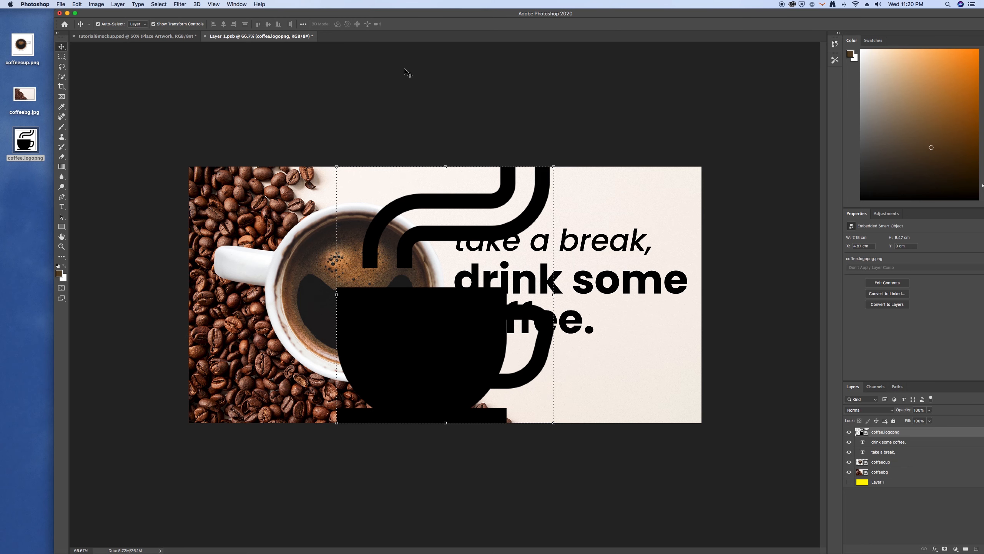
pyautogui.click(76, 14)
# Scale the cup logo down to about 1.5 cm tall and place it in the lower-right corner of the design
pyautogui.moveTo(468, 383); pyautogui.dragTo(503, 386)
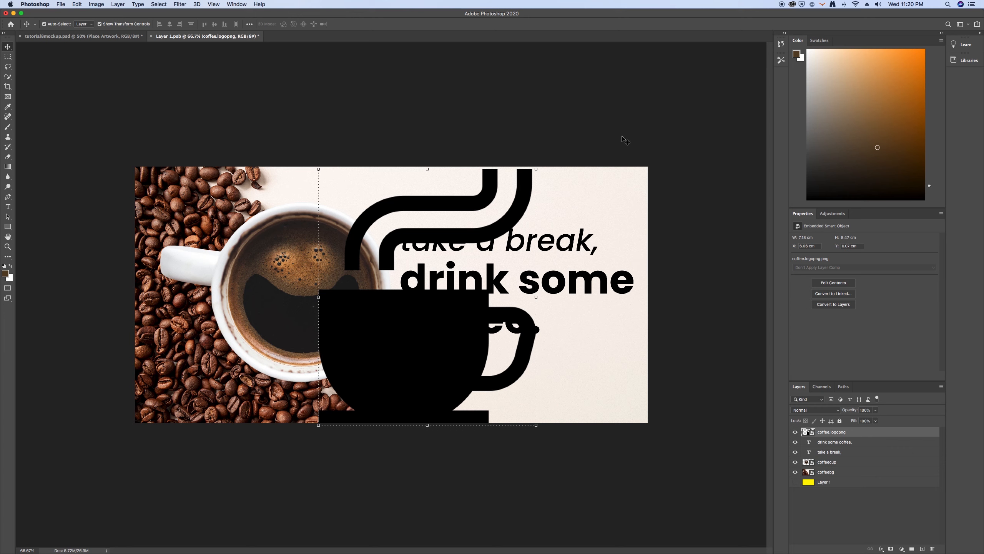
pyautogui.moveTo(535, 170)
pyautogui.mouseDown()
pyautogui.moveTo(547, 158)
pyautogui.moveTo(532, 187)
pyautogui.moveTo(538, 175)
pyautogui.mouseUp()
pyautogui.moveTo(510, 206); pyautogui.dragTo(605, 394)
pyautogui.click(362, 24)
pyautogui.moveTo(631, 362); pyautogui.dragTo(634, 368)
pyautogui.press('Return')
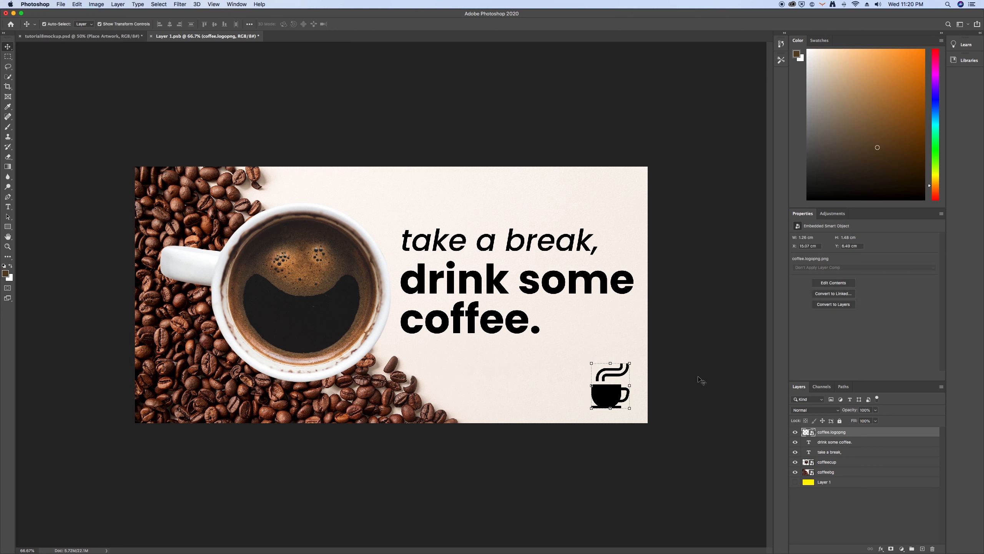
pyautogui.moveTo(609, 395); pyautogui.dragTo(612, 395)
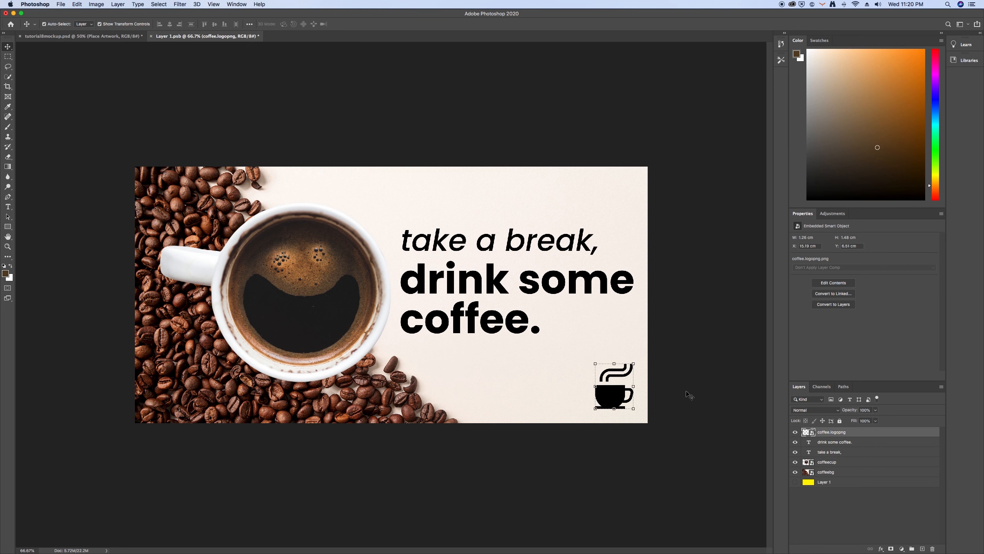
pyautogui.click(686, 399)
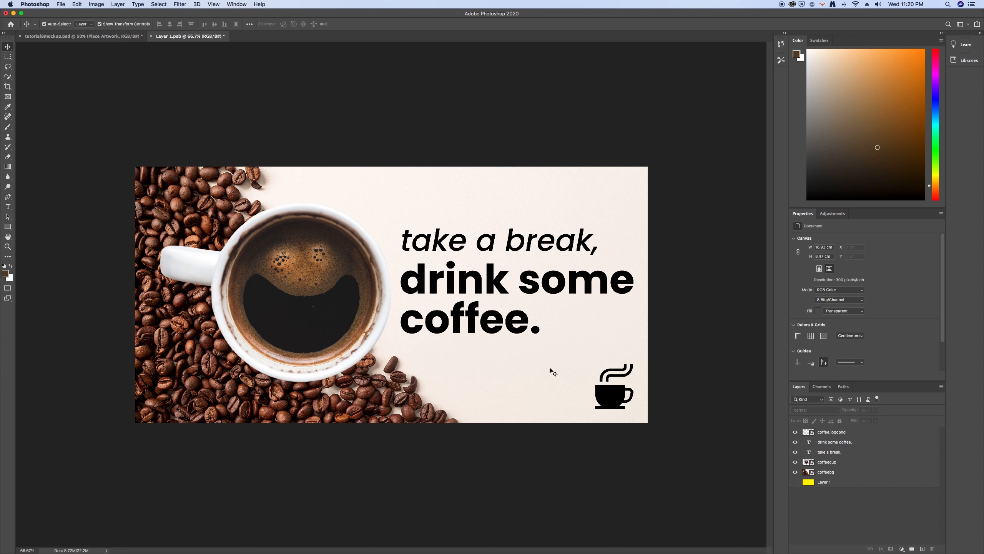
# Duplicate the "drink some coffee." text below the slogan and change the copy's wording to "copykopi"
pyautogui.click(522, 322)
pyautogui.moveTo(521, 322); pyautogui.dragTo(533, 391)
pyautogui.doubleClick(551, 398)
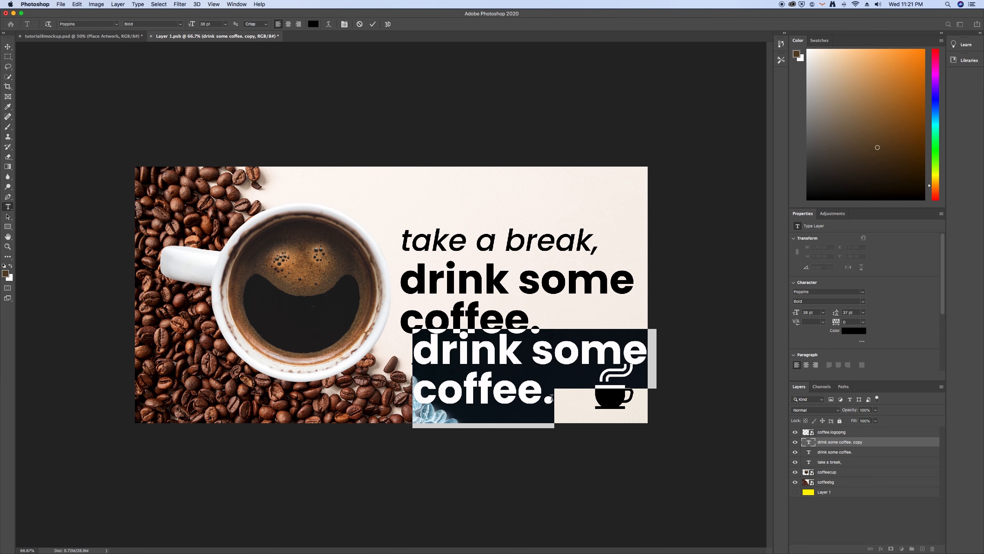
pyautogui.write('cop')
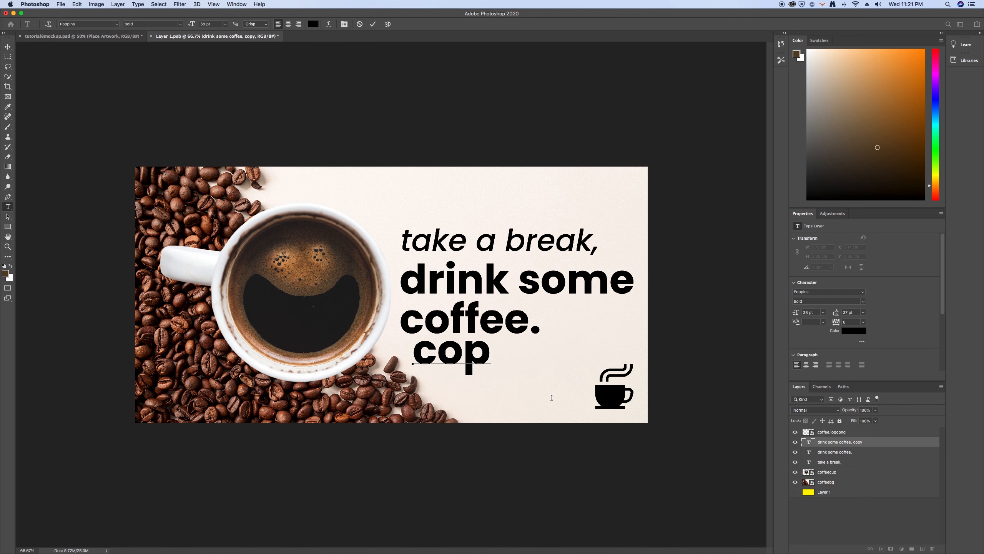
pyautogui.write('ykopi')
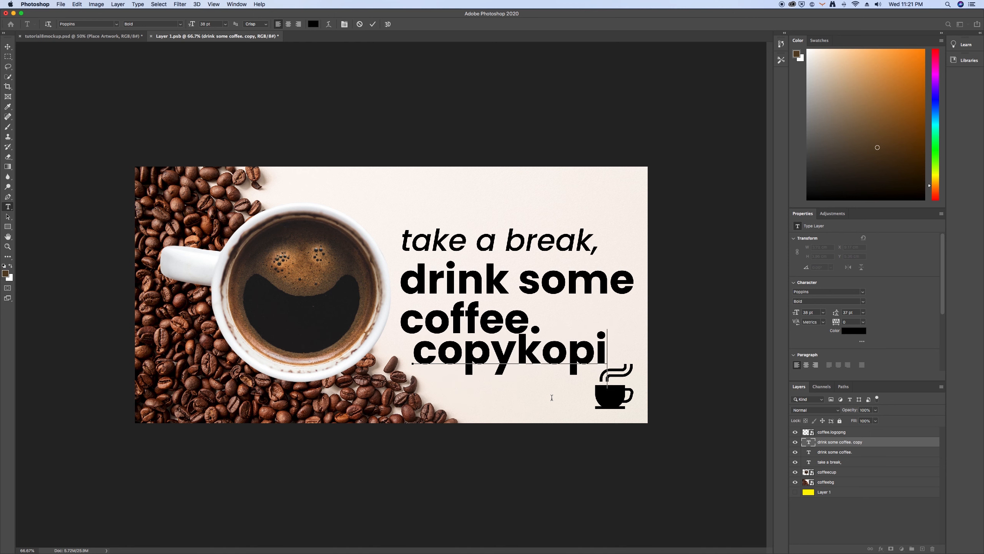
pyautogui.click(373, 24)
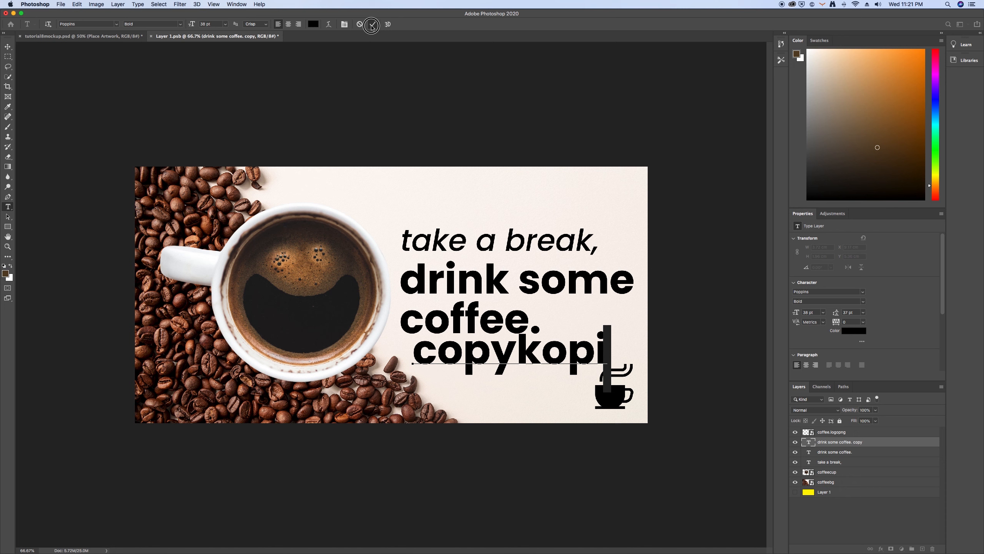
# Move the "copykopi" text slightly down from the slogan and set its font to Amithen Regular
pyautogui.press('v')
pyautogui.moveTo(520, 349); pyautogui.dragTo(530, 374)
pyautogui.click(814, 293)
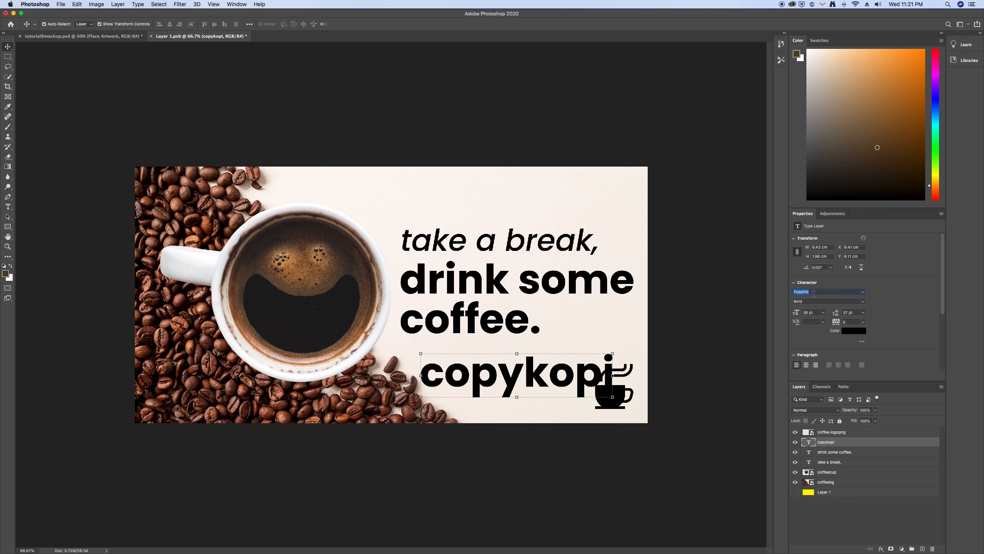
pyautogui.write('am')
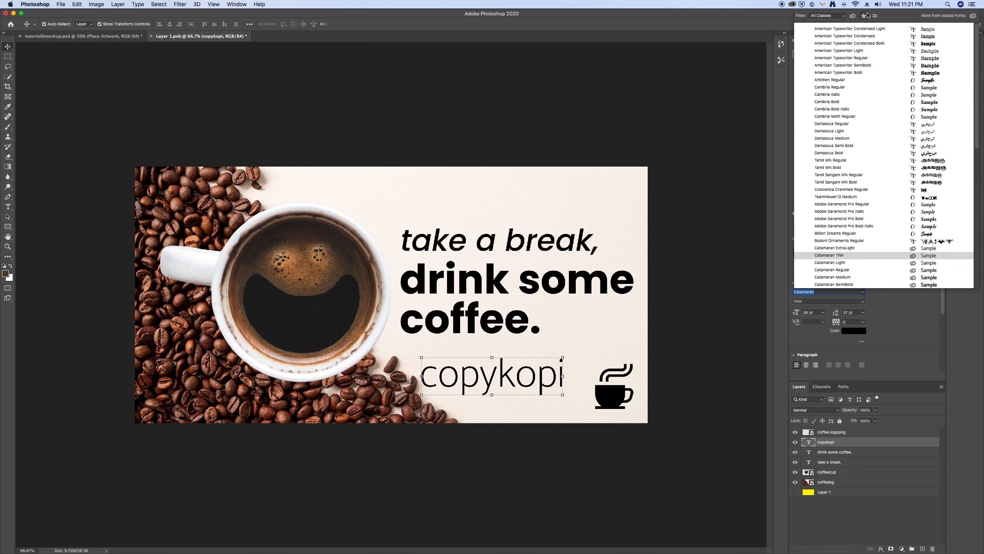
pyautogui.click(840, 80)
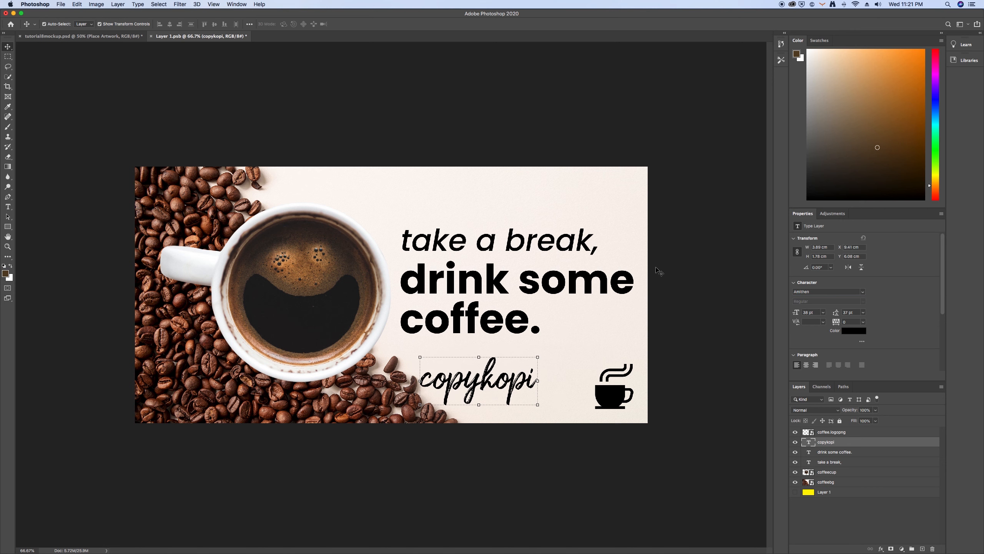
# Scale the "copykopi" text down to about 24.5 pt and position it just left of the cup logo
pyautogui.moveTo(525, 366); pyautogui.dragTo(579, 404)
pyautogui.press('Right')
pyautogui.press('Right')
pyautogui.press('Right')
pyautogui.press('Down')
pyautogui.press('Down')
pyautogui.press('Down')
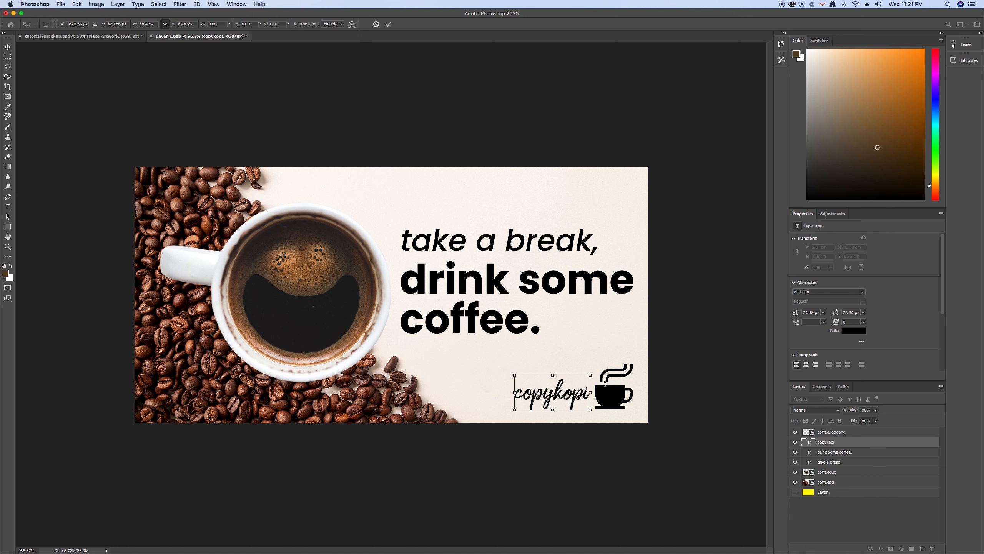
pyautogui.click(391, 24)
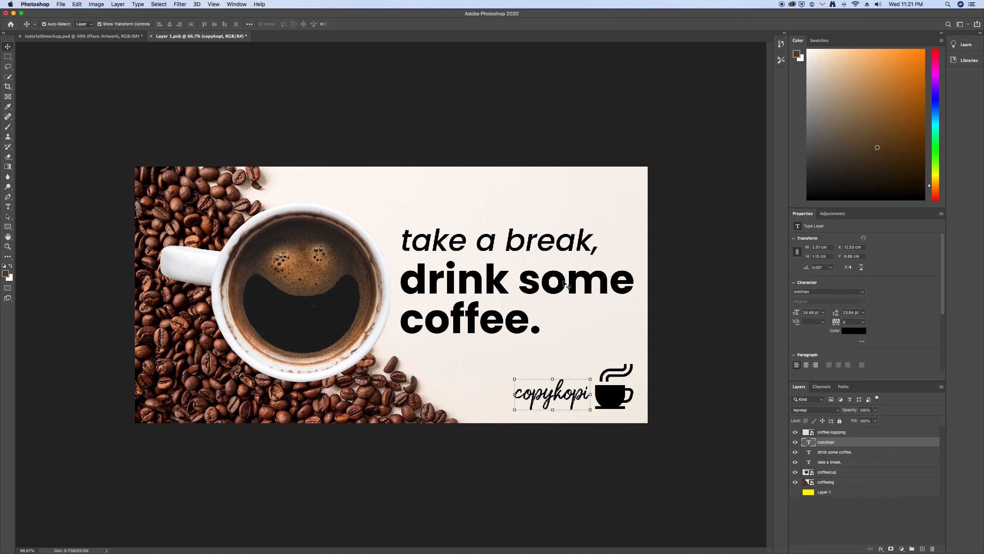
pyautogui.click(596, 415)
pyautogui.click(603, 396)
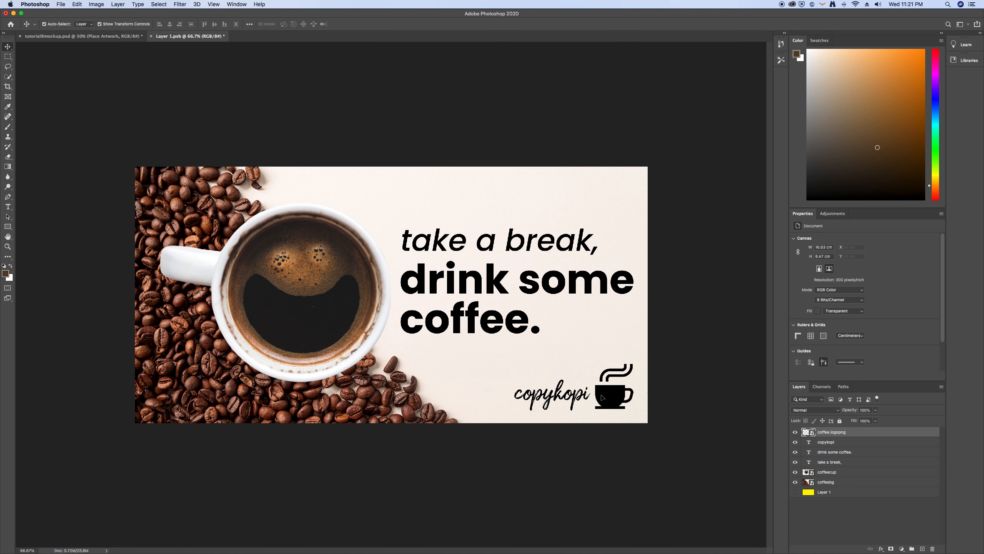
pyautogui.click(670, 405)
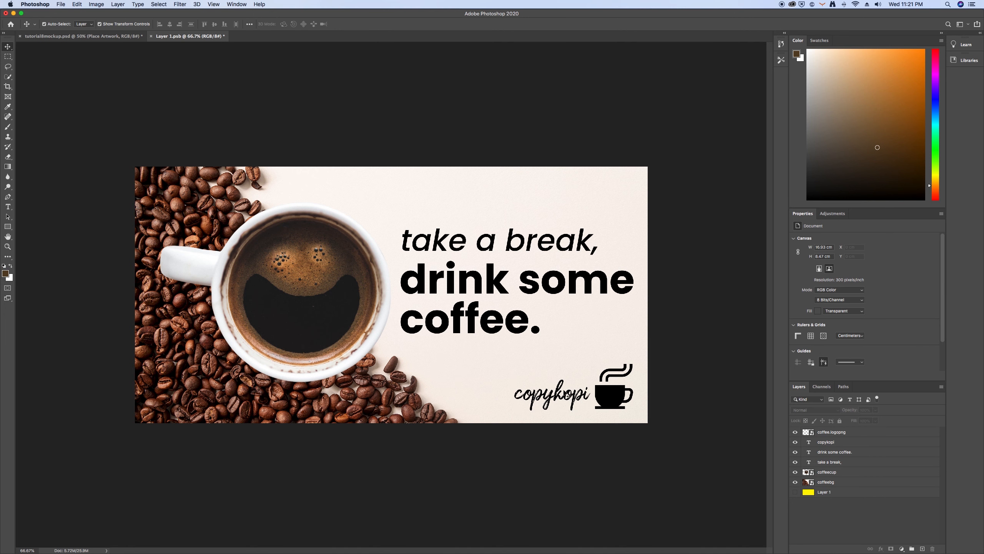
pyautogui.click(614, 393)
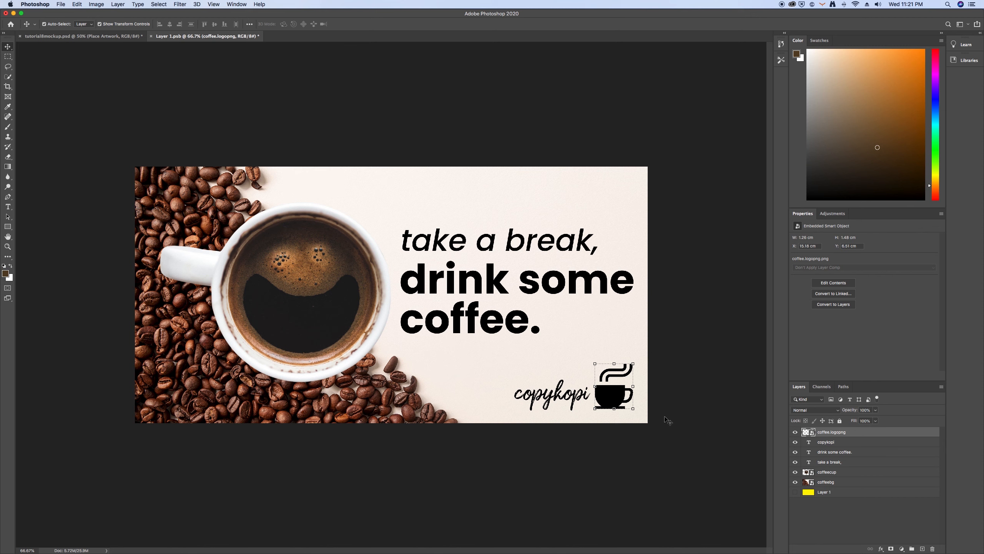
pyautogui.click(664, 402)
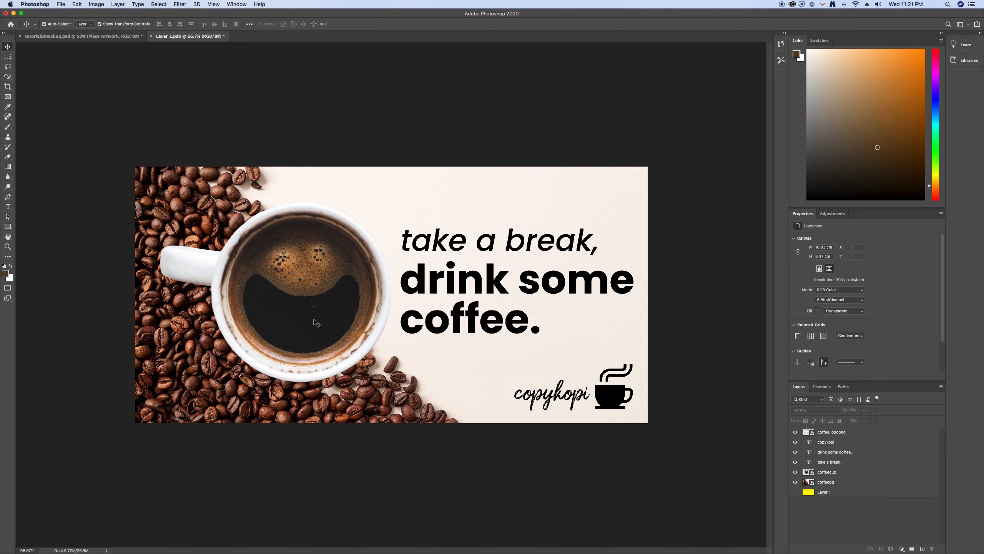
# Open the contents of the cup logo's smart object for editing
pyautogui.click(630, 392)
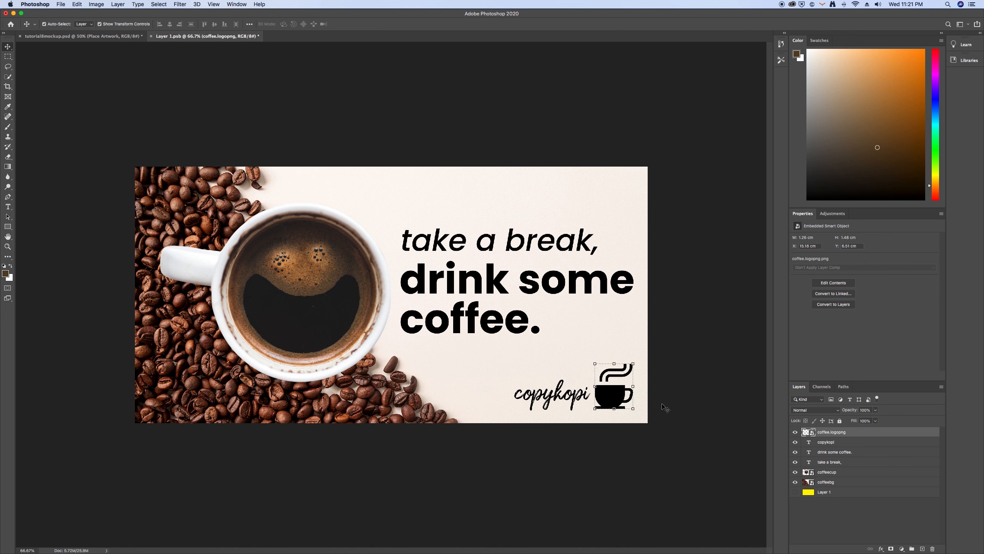
pyautogui.doubleClick(812, 435)
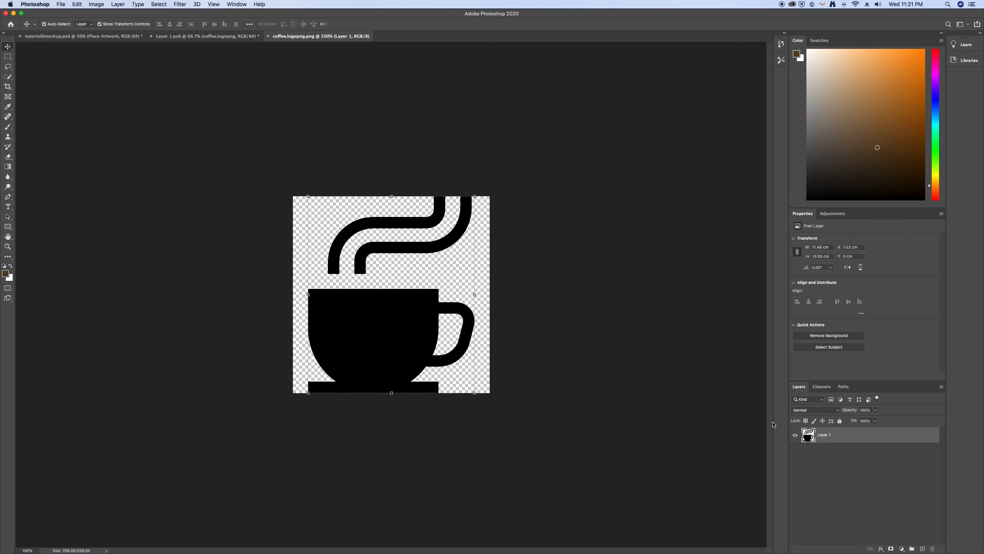
pyautogui.click(807, 448)
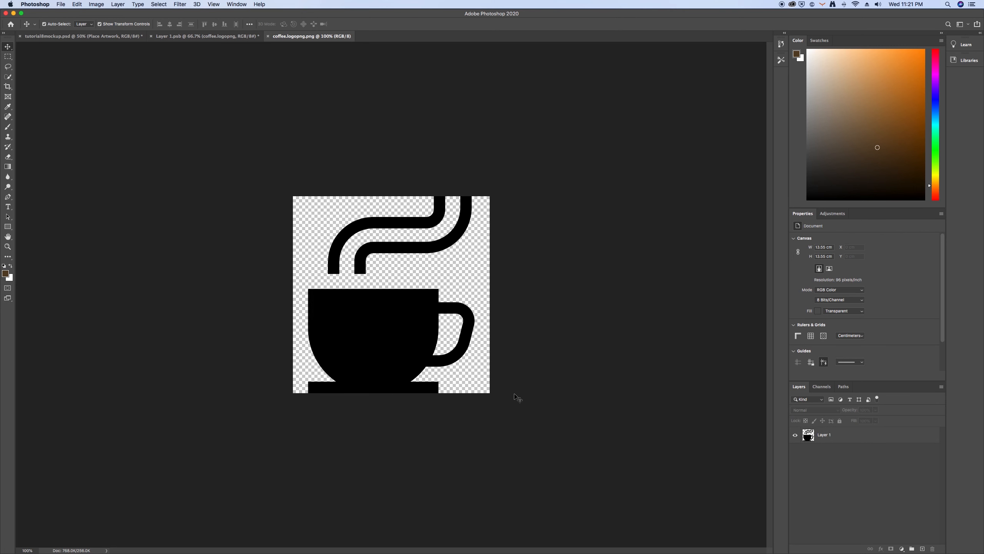
# Add a Color Overlay effect in dark brown (#412d14) to the logo's layer
pyautogui.click(809, 435)
pyautogui.doubleClick(808, 434)
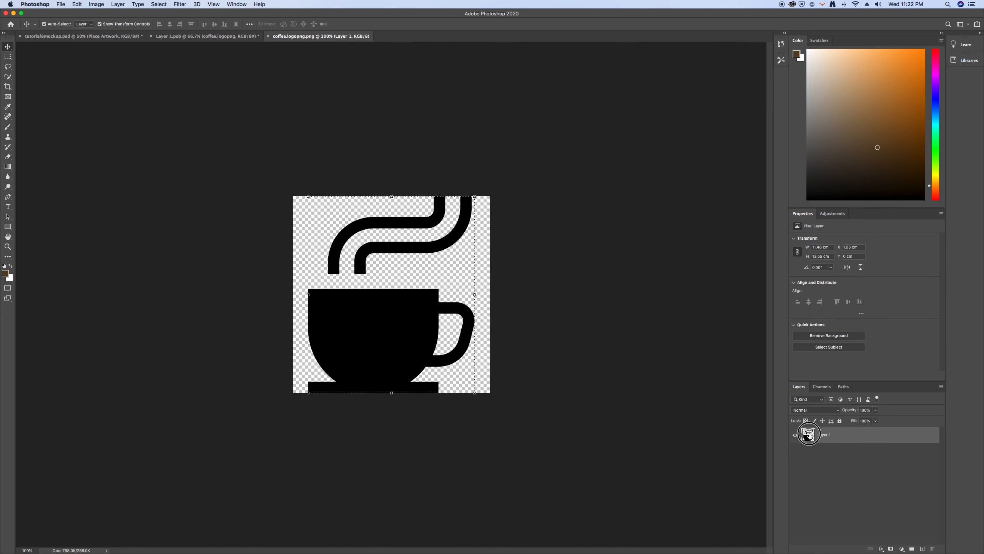
pyautogui.moveTo(596, 177); pyautogui.dragTo(339, 159)
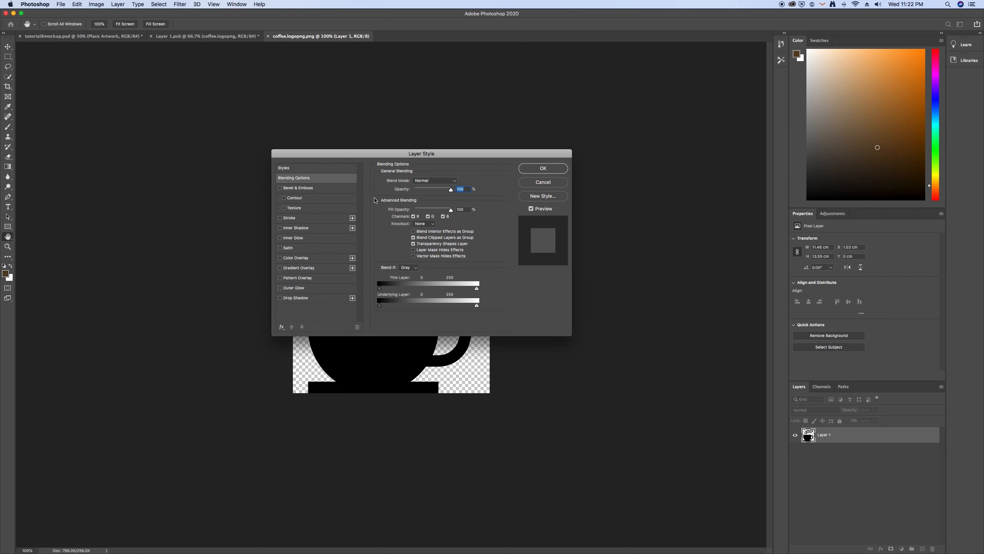
pyautogui.click(293, 259)
pyautogui.moveTo(487, 156); pyautogui.dragTo(698, 141)
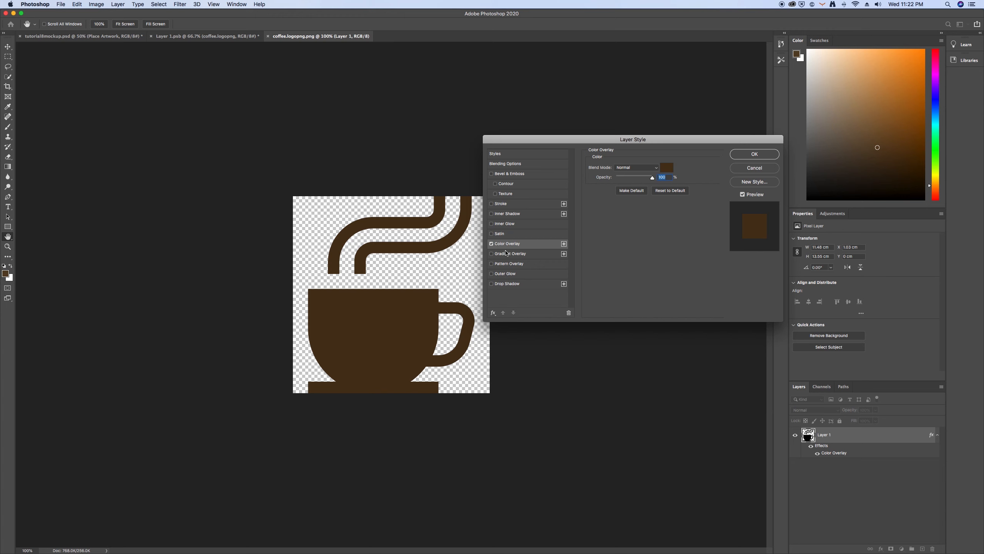
pyautogui.click(667, 167)
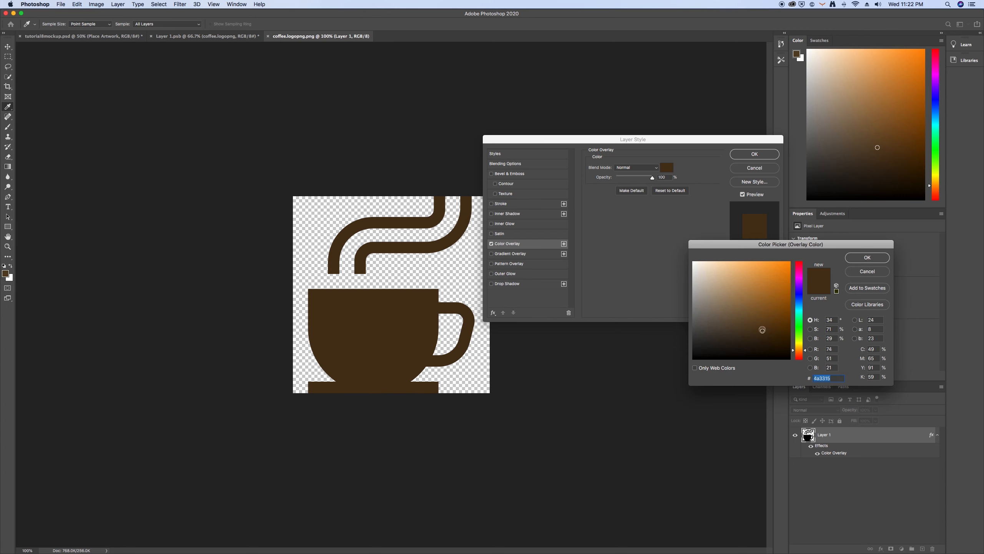
pyautogui.moveTo(763, 325); pyautogui.dragTo(761, 334)
pyautogui.click(869, 258)
pyautogui.click(745, 157)
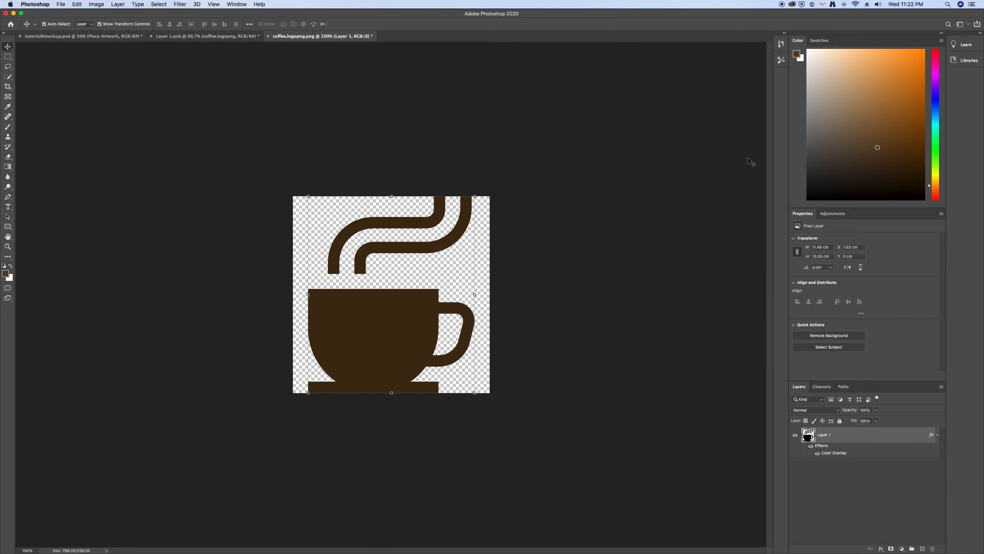
# Save the recolored logo and close its document to return to the advertisement
pyautogui.click(132, 102)
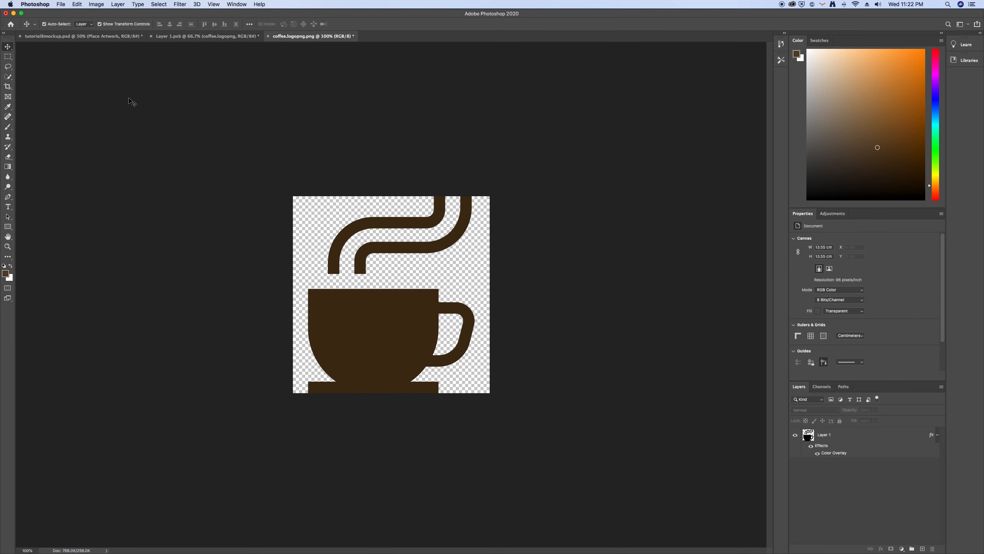
pyautogui.click(60, 5)
pyautogui.click(72, 84)
pyautogui.click(268, 36)
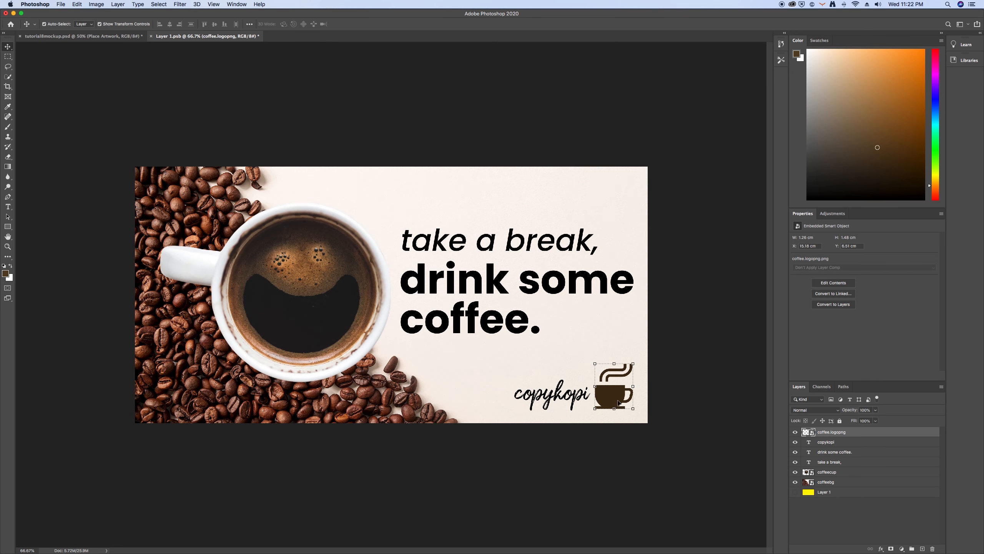
pyautogui.click(665, 416)
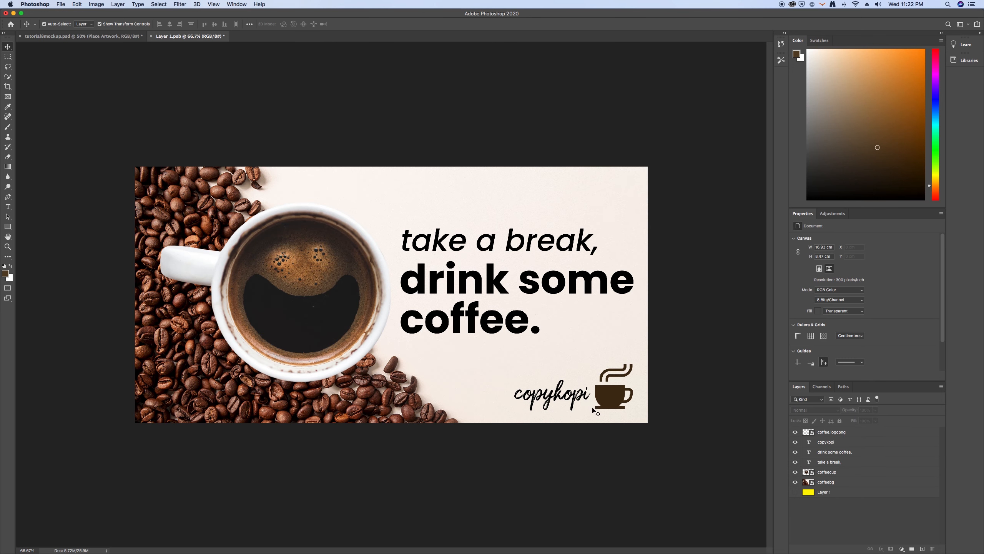
# Recolor the "copykopi" text to the logo's dark brown, #412d14
pyautogui.click(574, 393)
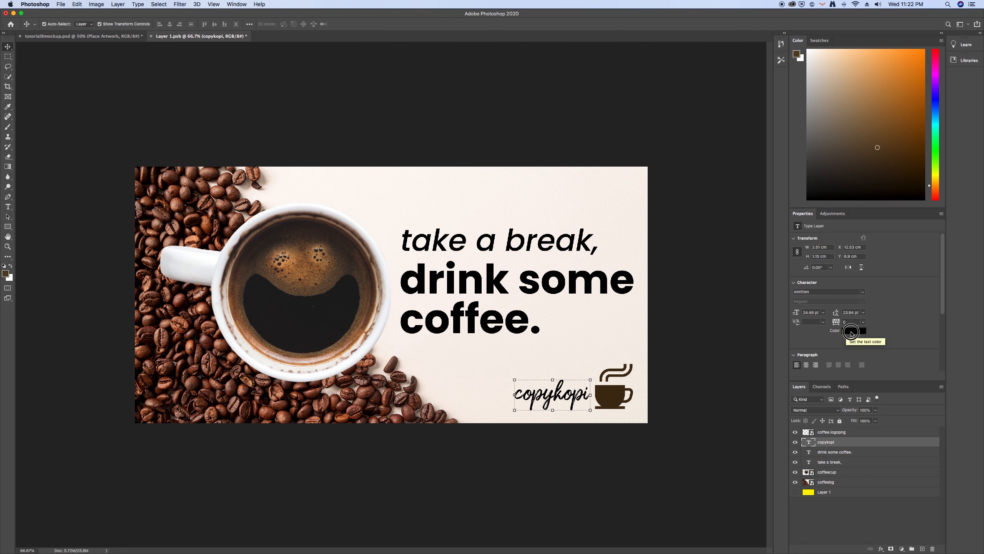
pyautogui.click(852, 332)
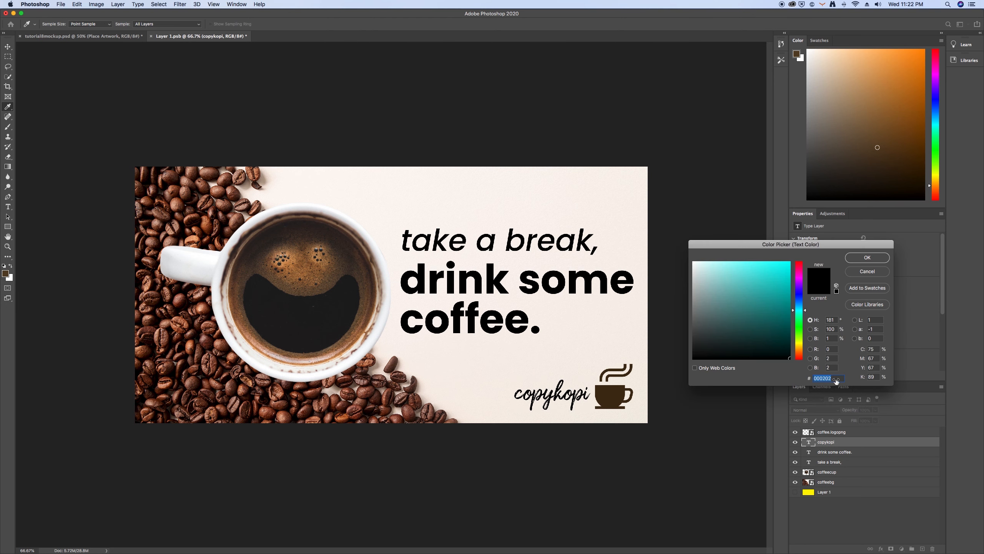
pyautogui.write('412d14')
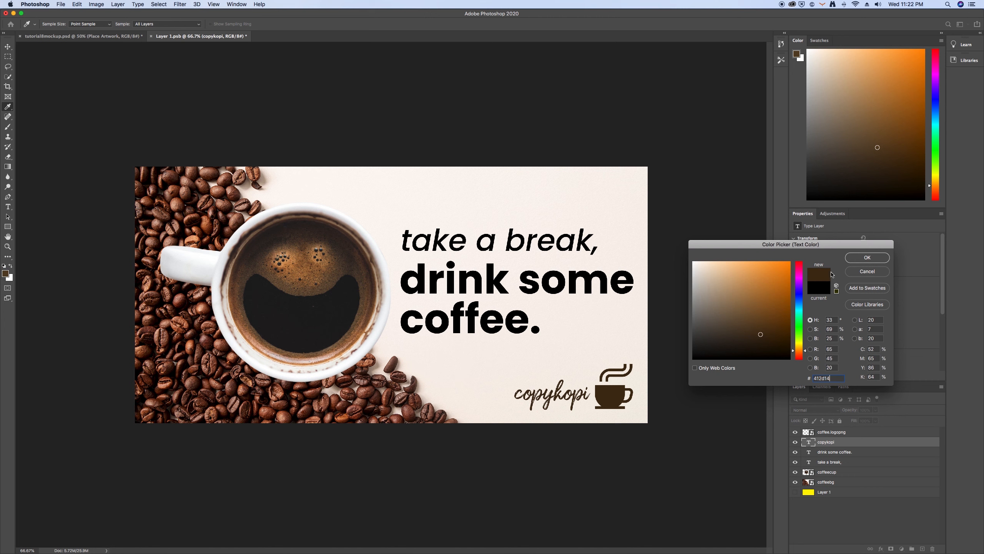
pyautogui.click(860, 259)
pyautogui.press('v')
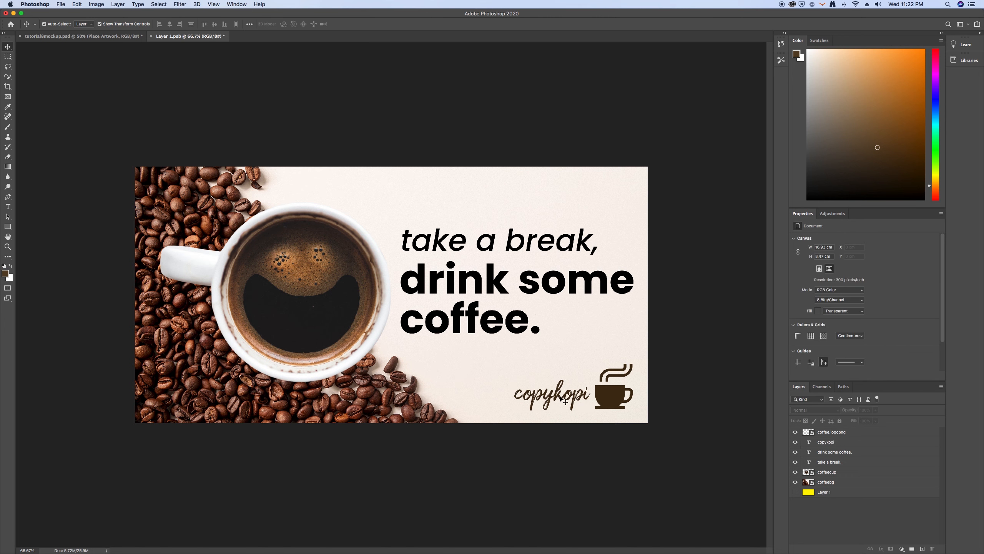
pyautogui.click(706, 343)
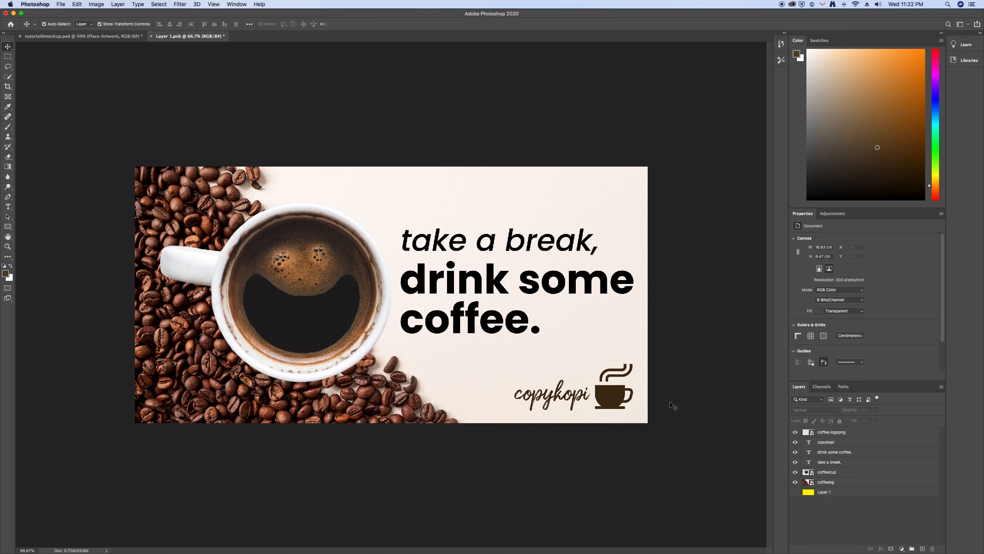
# Change the color of the "drink some coffee." text to a very dark brown, #3a1f08
pyautogui.click(467, 282)
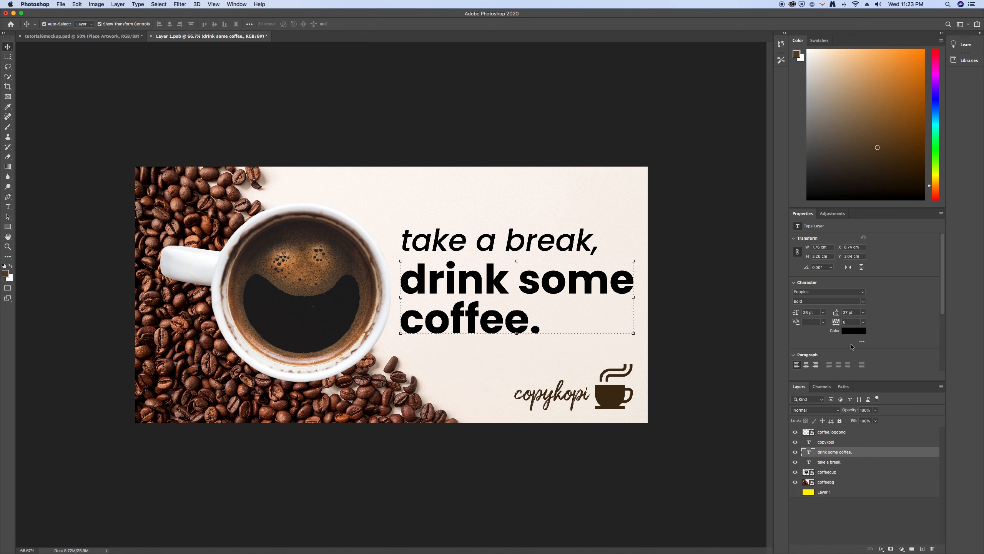
pyautogui.click(854, 330)
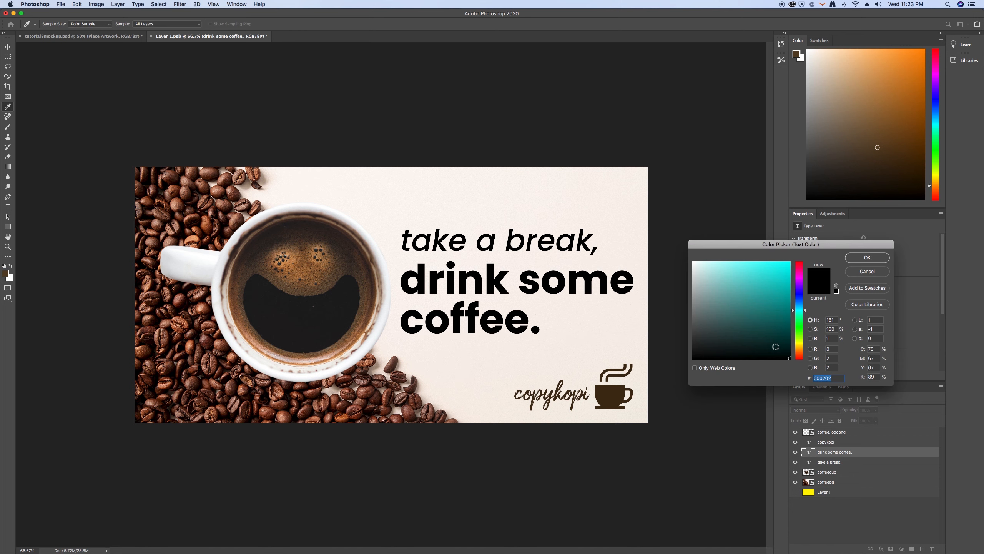
pyautogui.moveTo(799, 352); pyautogui.dragTo(777, 336)
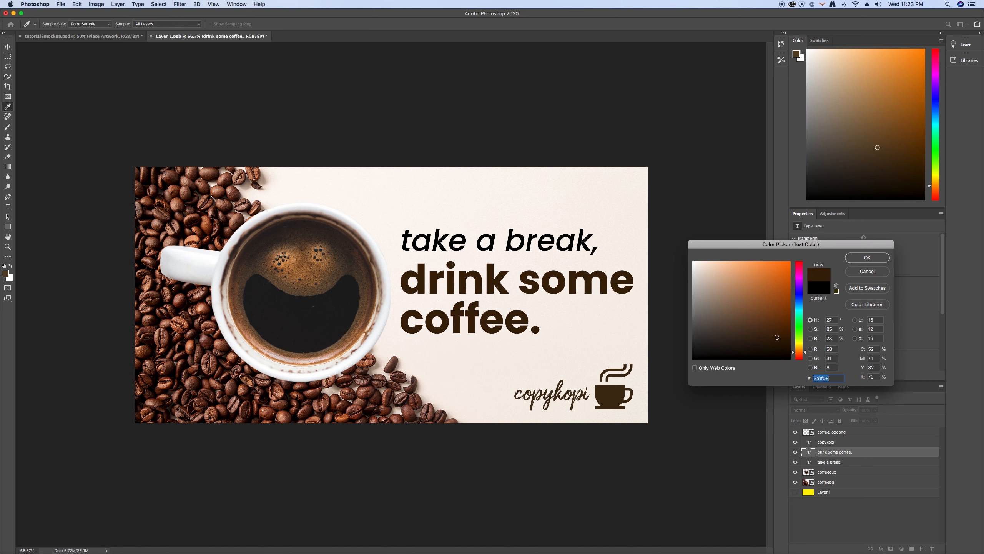
pyautogui.click(859, 258)
pyautogui.press('v')
# Change the "take a break," text to a medium brown, slightly lighter than the bold slogan line, and deselect it
pyautogui.click(574, 238)
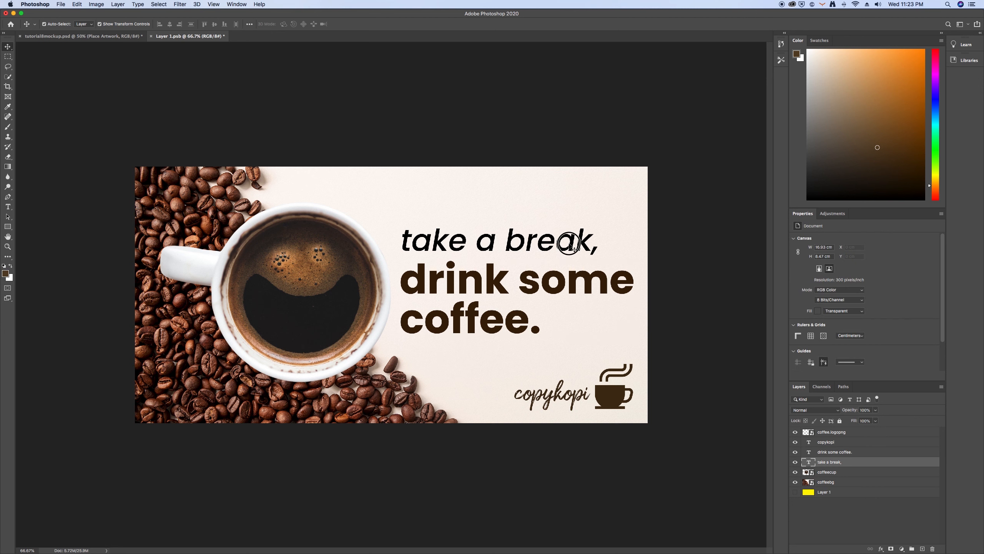
pyautogui.doubleClick(809, 461)
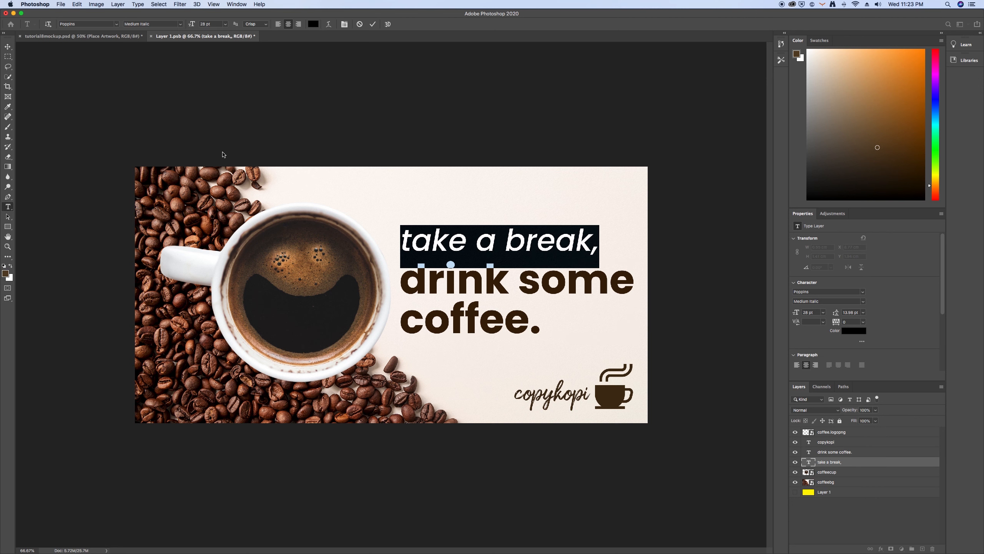
pyautogui.click(854, 330)
pyautogui.moveTo(805, 350); pyautogui.dragTo(803, 360)
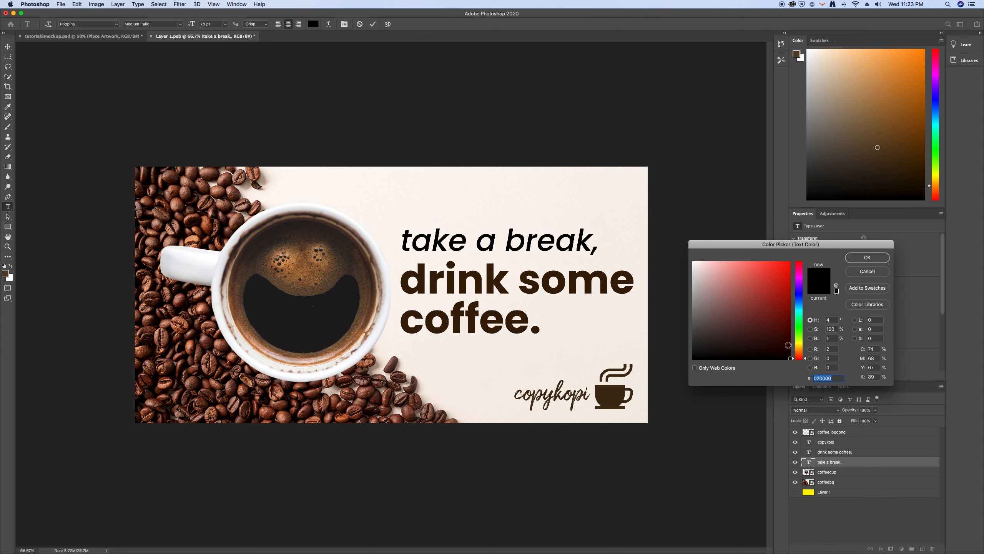
pyautogui.click(798, 351)
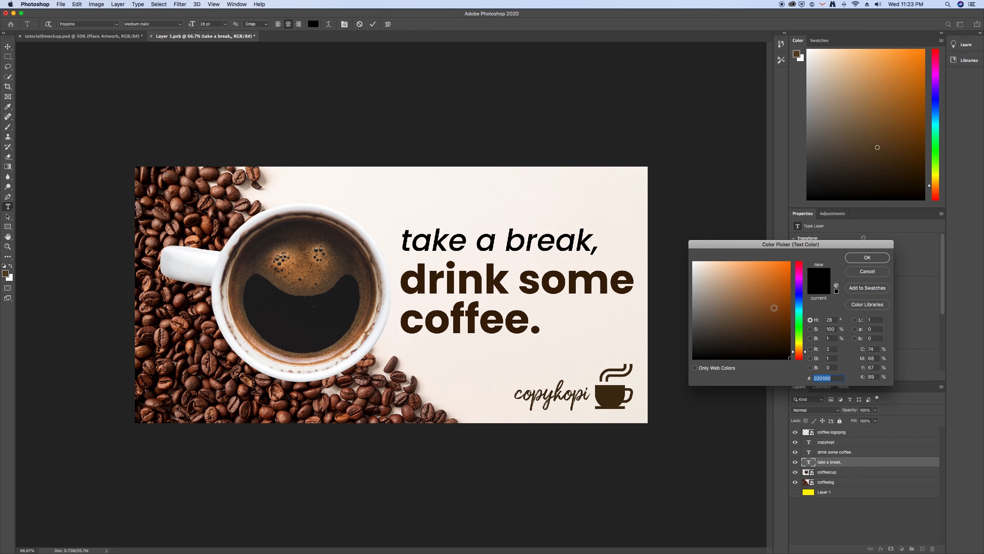
pyautogui.click(771, 317)
pyautogui.moveTo(770, 317); pyautogui.dragTo(767, 324)
pyautogui.click(881, 263)
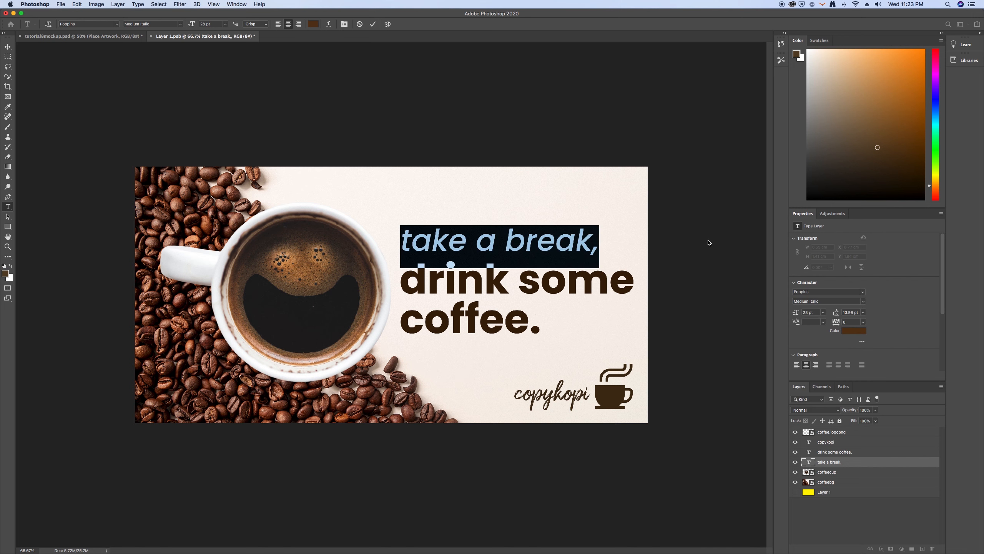
pyautogui.click(372, 24)
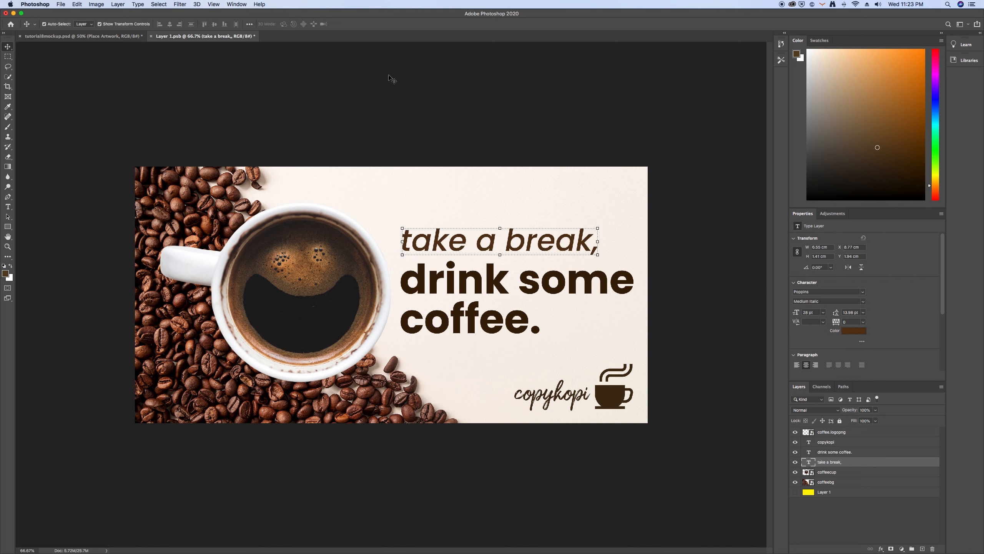
pyautogui.press('v')
pyautogui.click(389, 77)
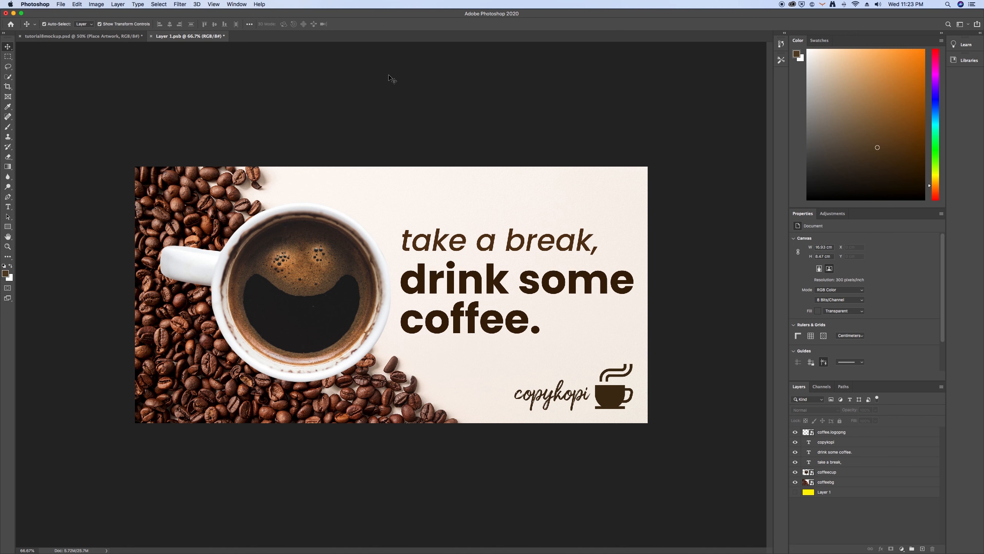
# Nudge the coffee cup image very slightly left, away from the slogan, and deselect it
pyautogui.click(317, 248)
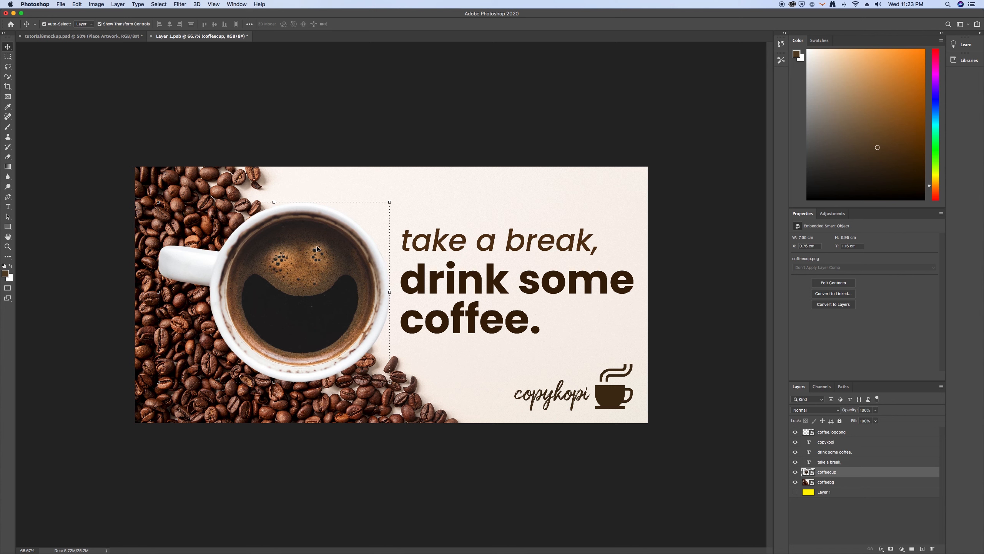
pyautogui.click(446, 104)
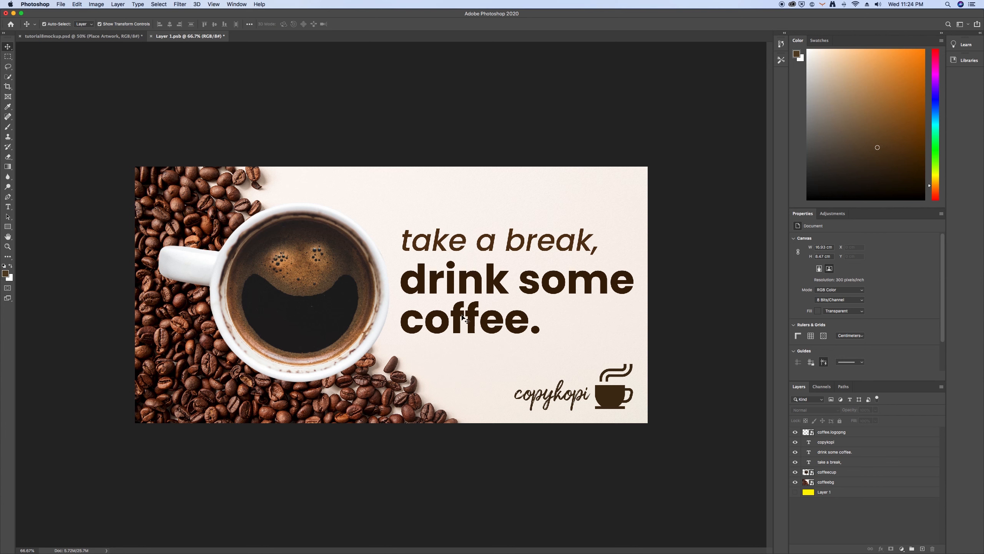
pyautogui.click(661, 341)
pyautogui.click(568, 252)
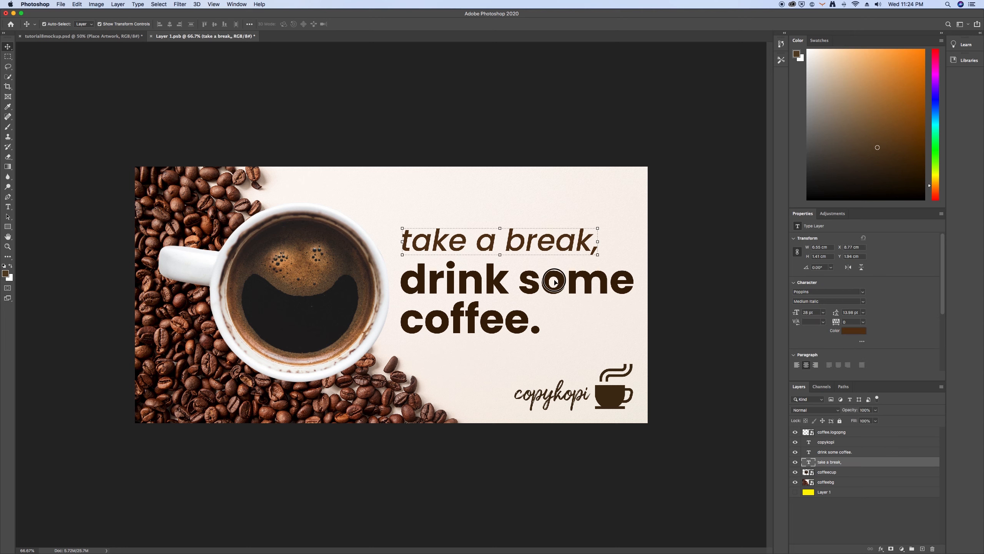
pyautogui.click(560, 283)
pyautogui.click(307, 331)
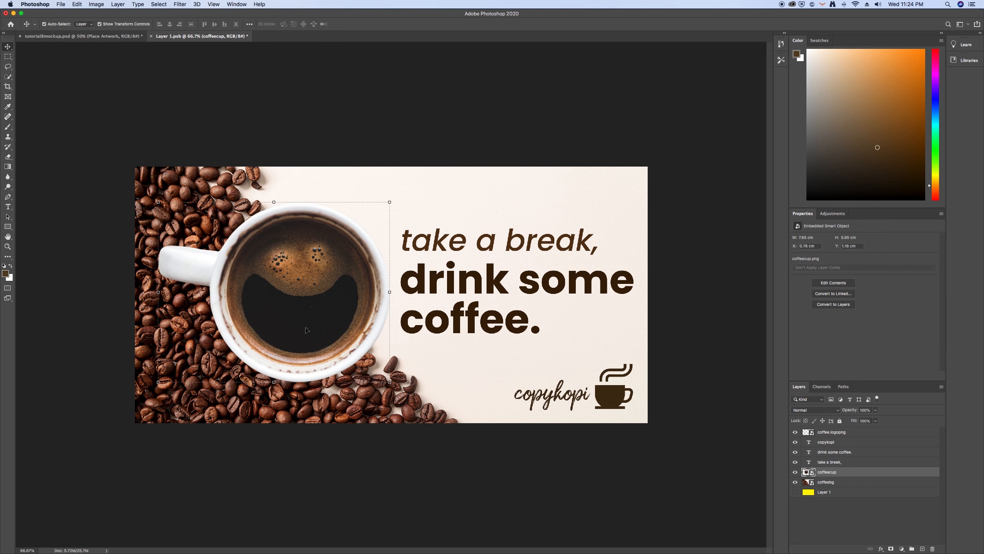
pyautogui.click(525, 141)
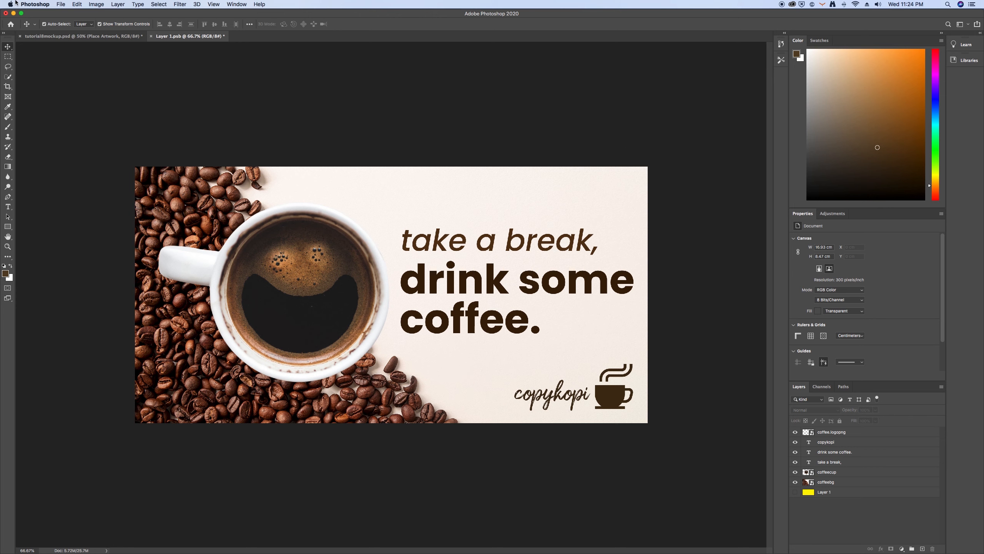
# Save the finished advertisement artwork, return to the billboard mockup document and deselect its artwork layer
pyautogui.click(58, 5)
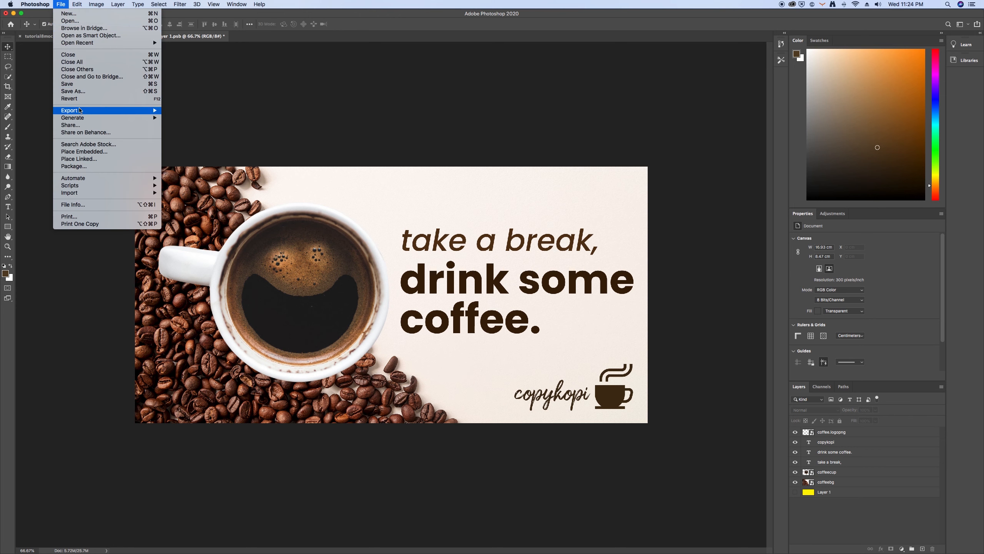
pyautogui.click(67, 85)
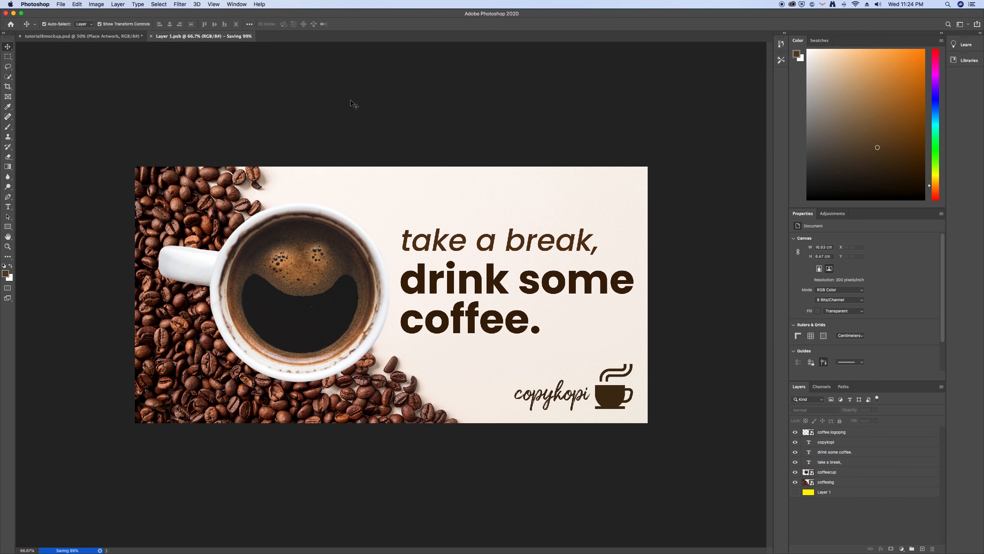
pyautogui.click(114, 37)
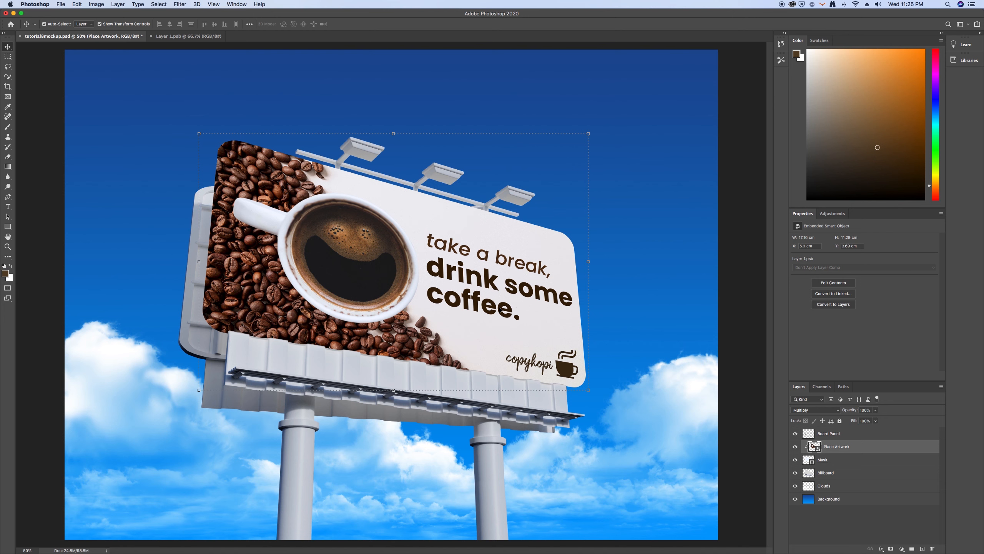
pyautogui.click(738, 318)
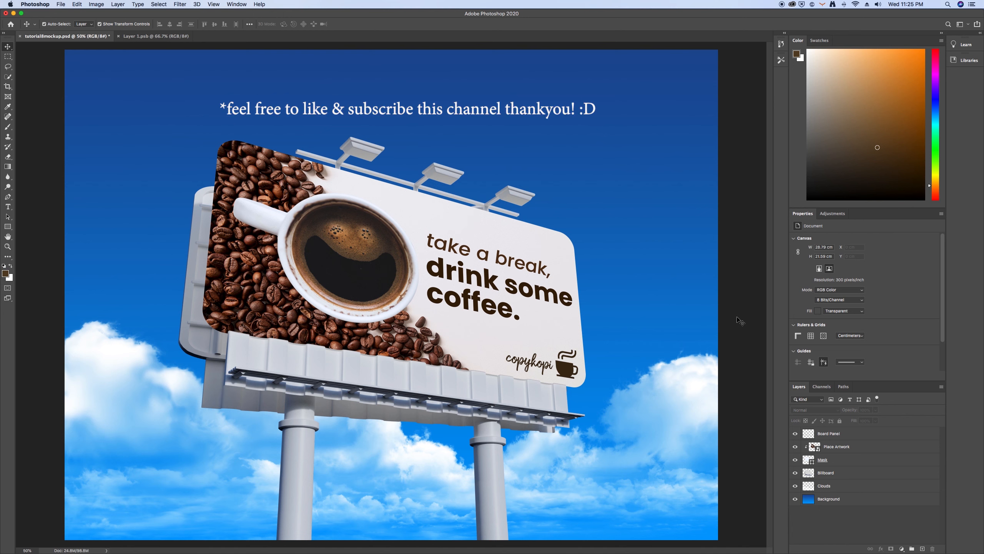
pyautogui.click(740, 338)
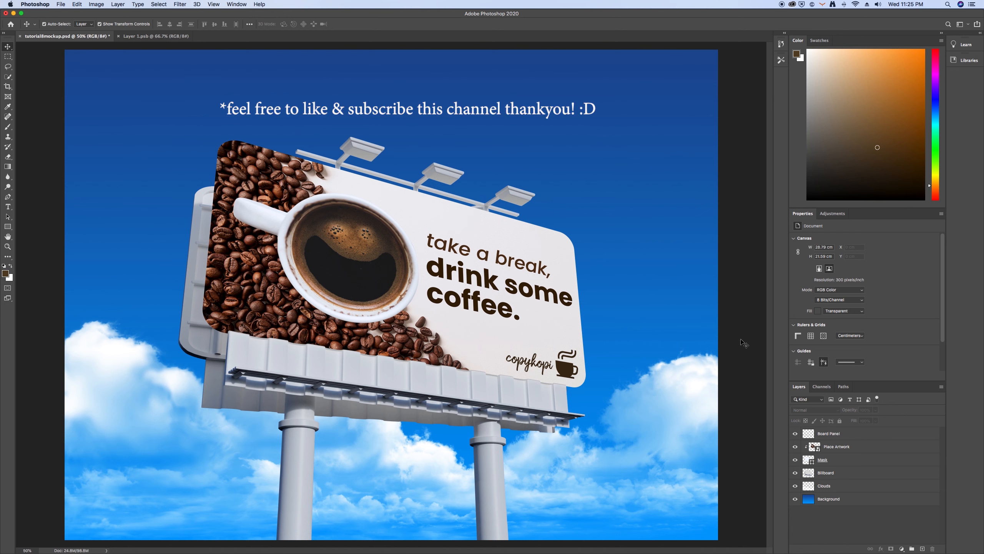